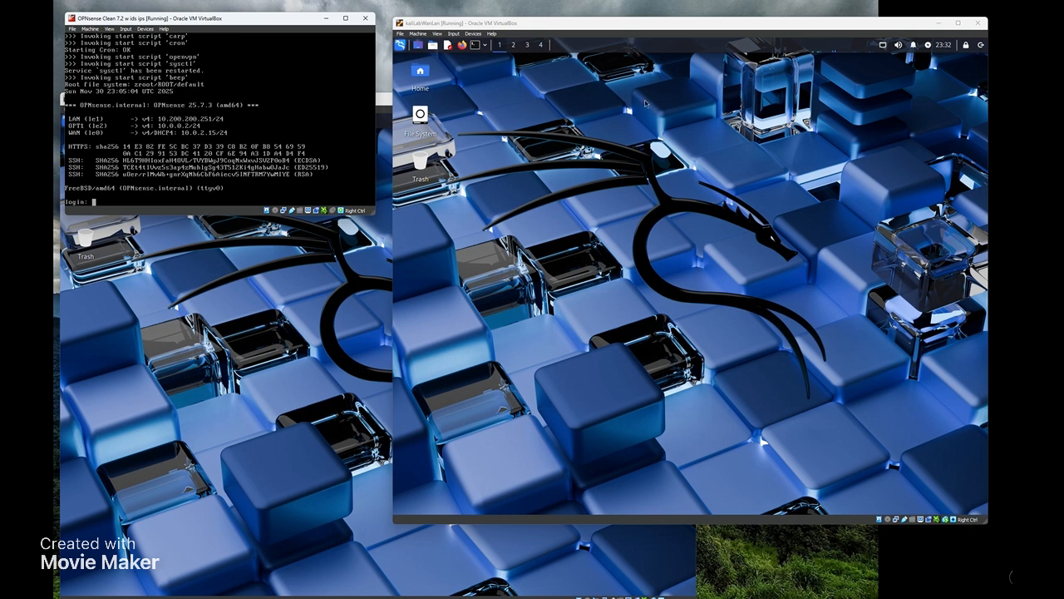
- Bring the kaliLabWan VM to the front and open a terminal on its Kali desktop
click(250, 345)
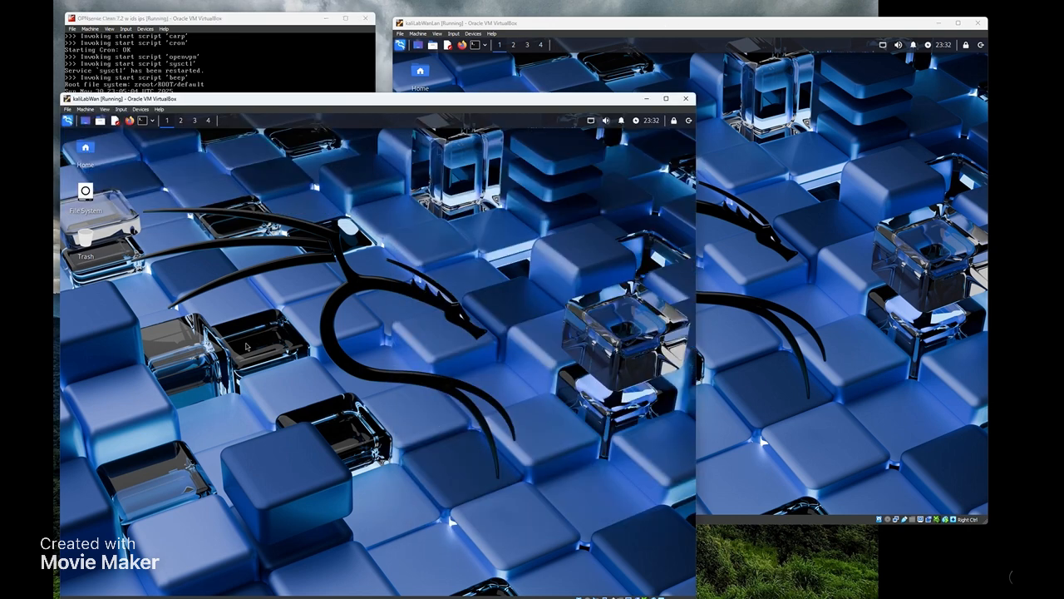
click(281, 22)
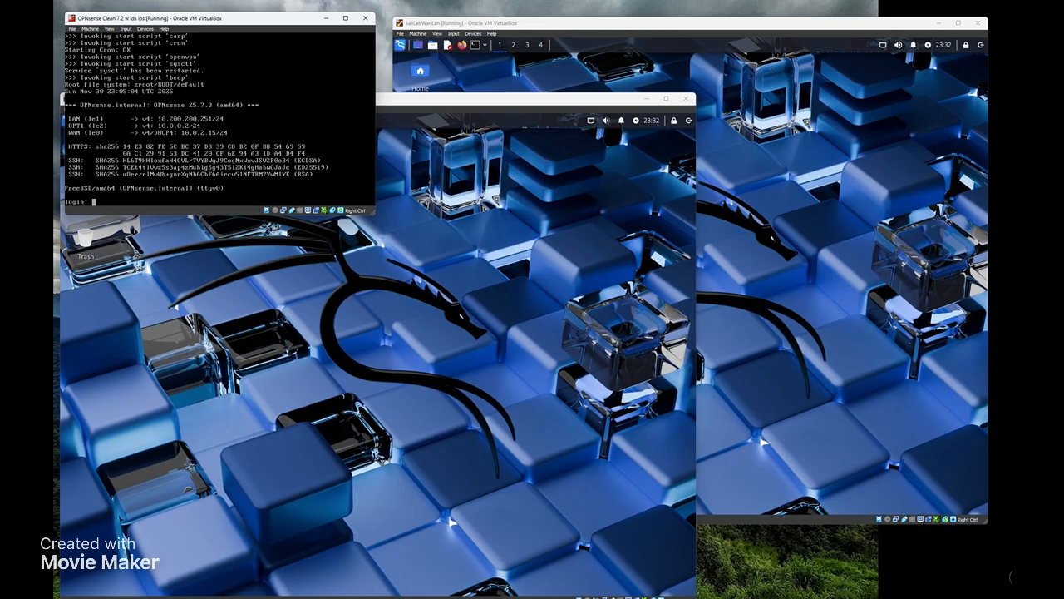
click(488, 376)
click(147, 125)
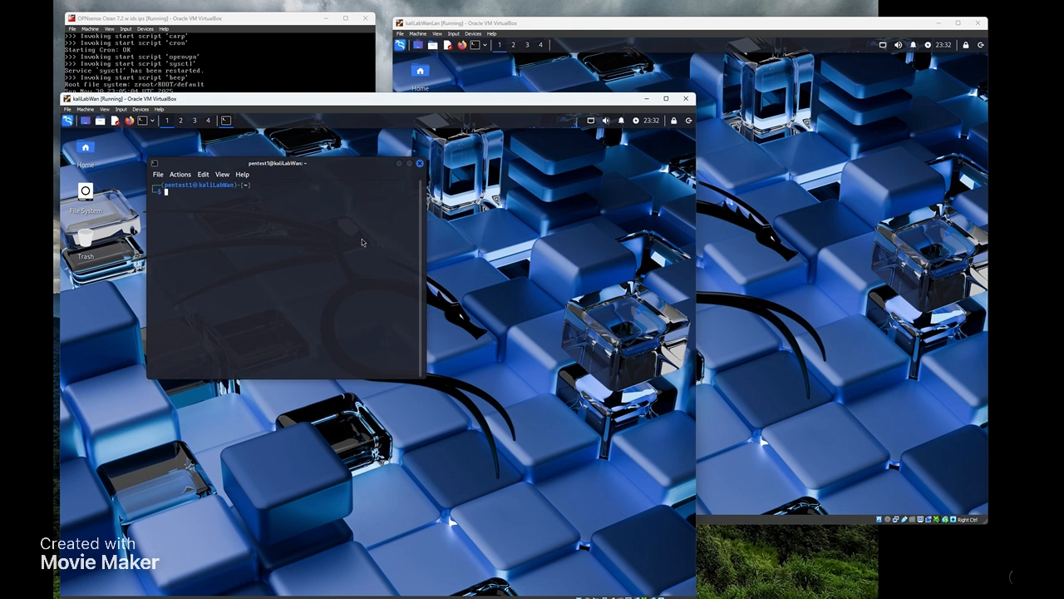
- Run ip add on kaliLabWan to list lo, eth0 and eth1 with eth1's dynamic /24 address
text(ip add)
key(Return)
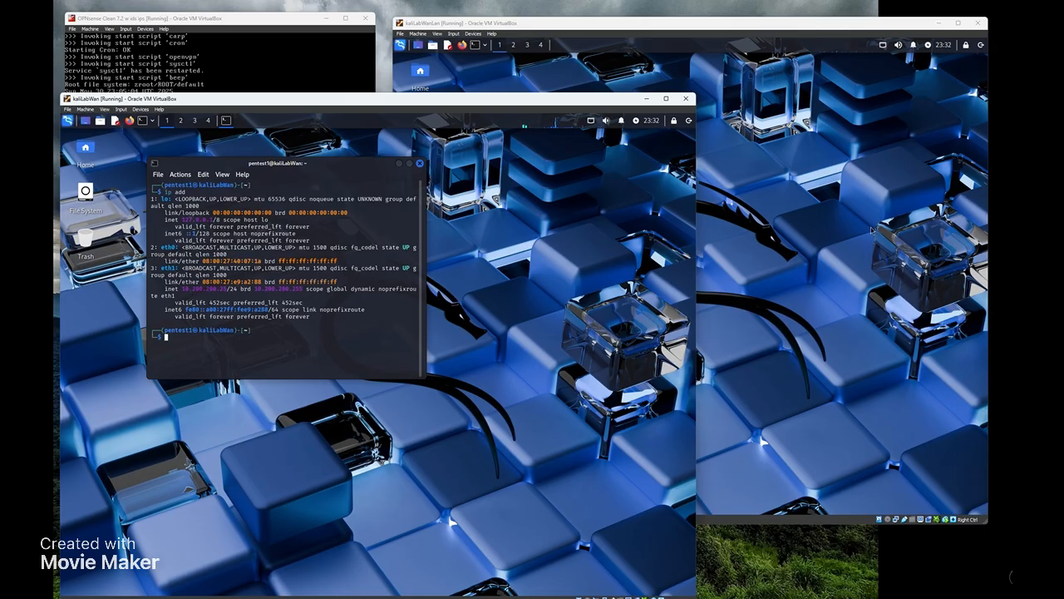
click(873, 231)
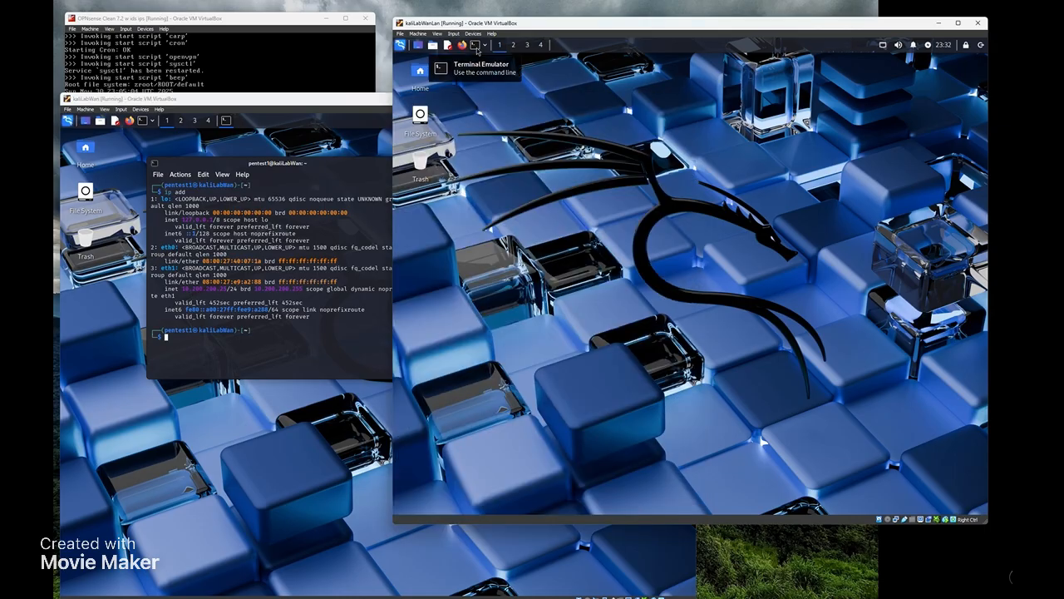
- Run ip add in a kaliLabWanLan terminal and check the OPNsense console's LAN, OPT1 and WAN addresses
click(476, 48)
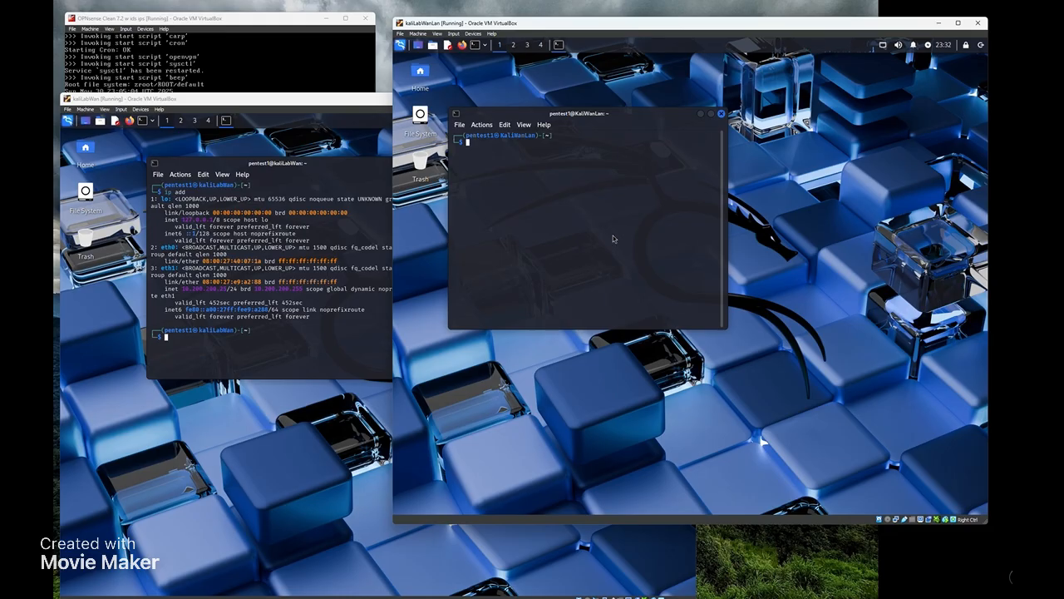
text(ip add)
key(Return)
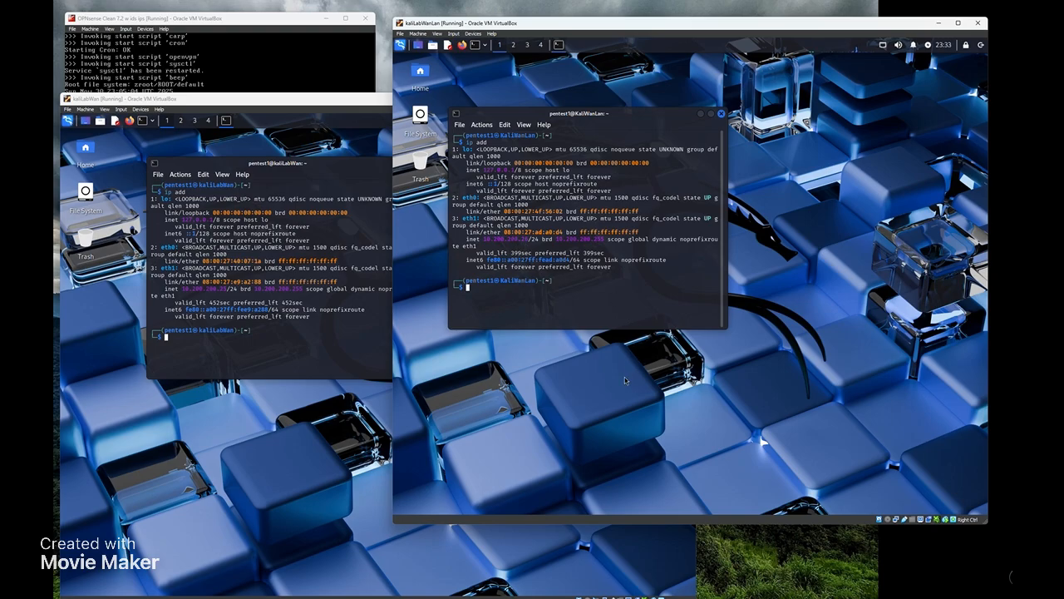
click(292, 56)
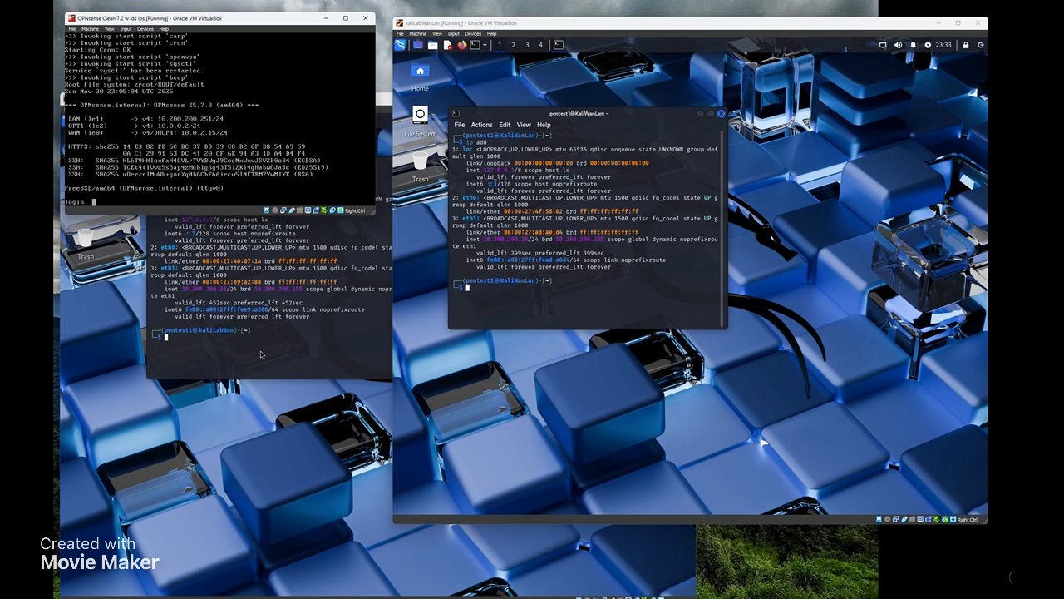
click(281, 410)
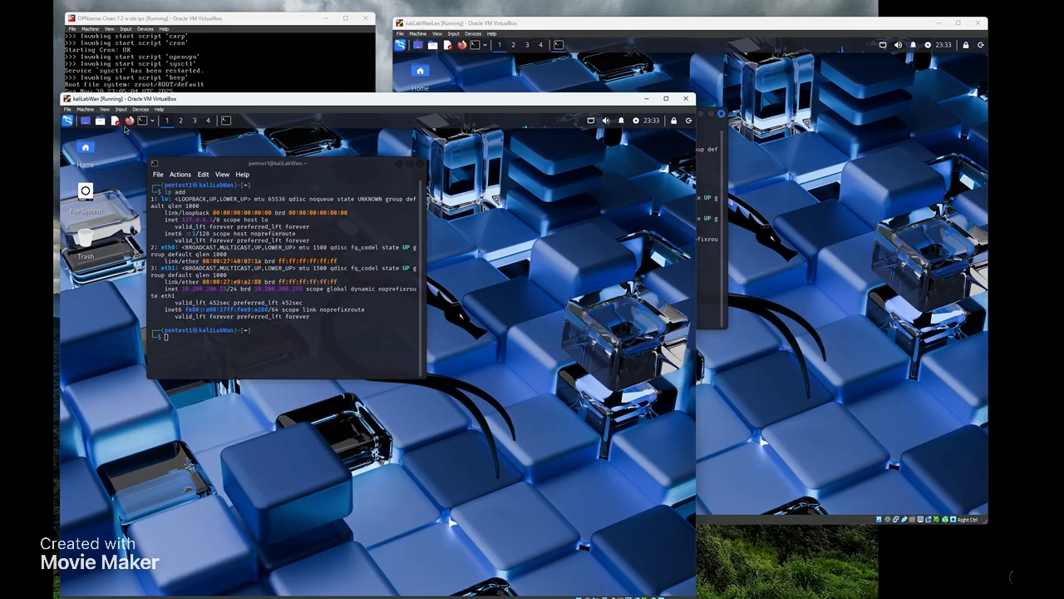
- Browse to 10.200.200.254 in kaliLabWan's Firefox to reach the OPNsense login page
click(129, 121)
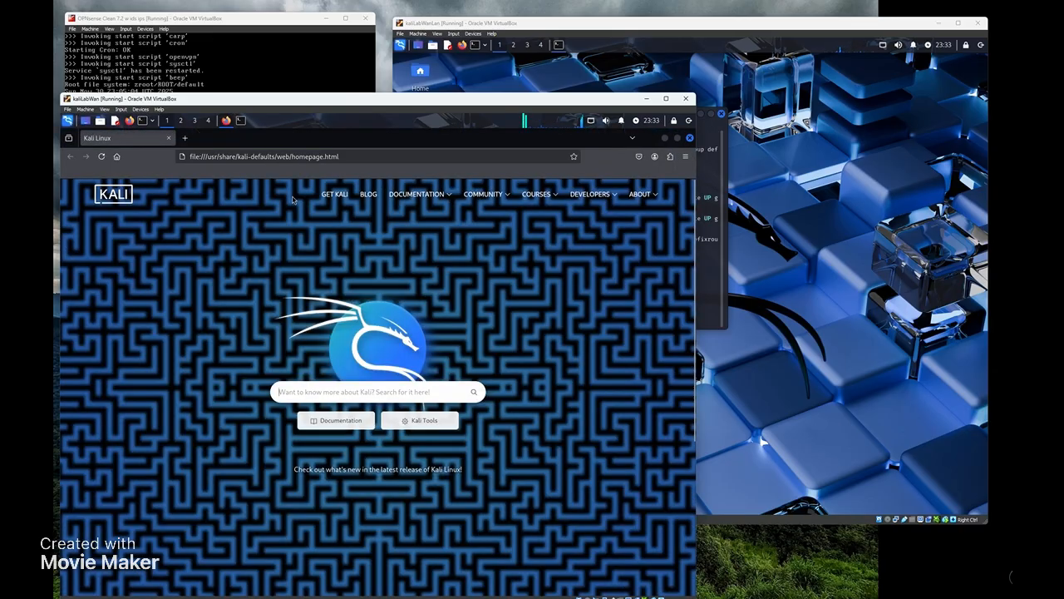
click(379, 156)
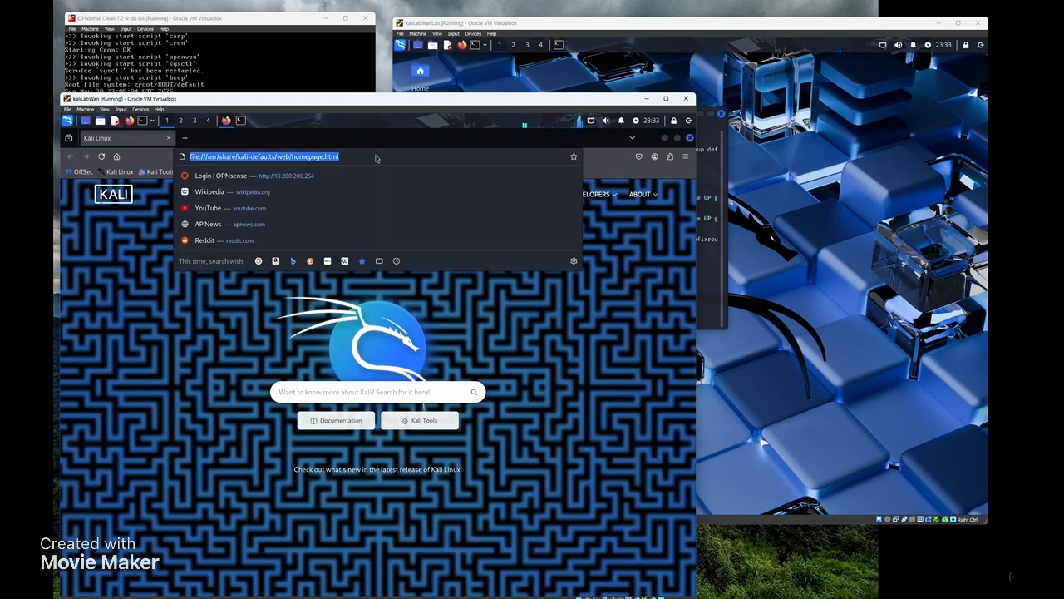
text(10.200.200.254/)
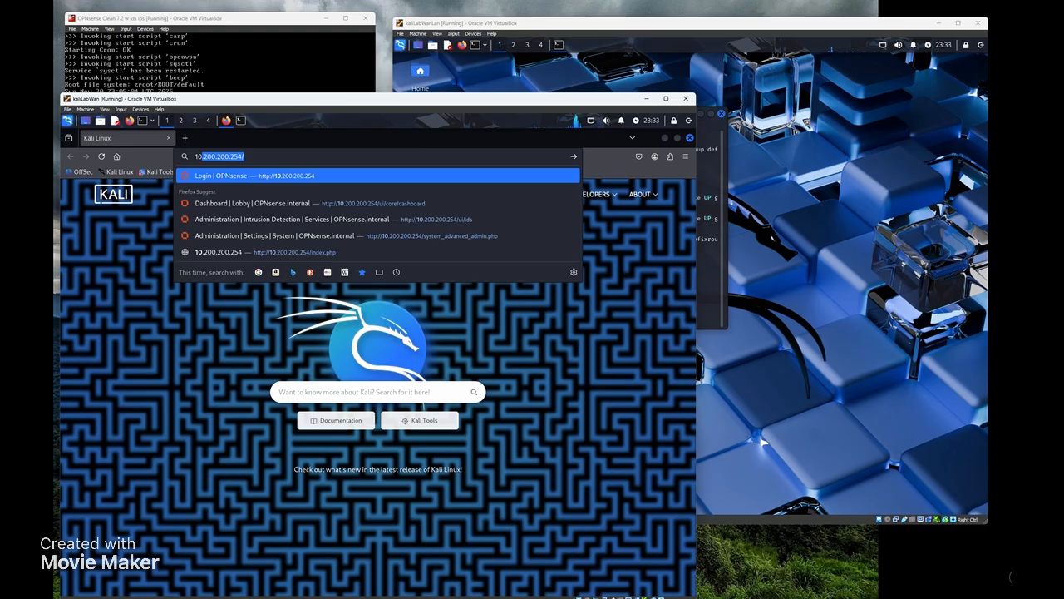
key(Return)
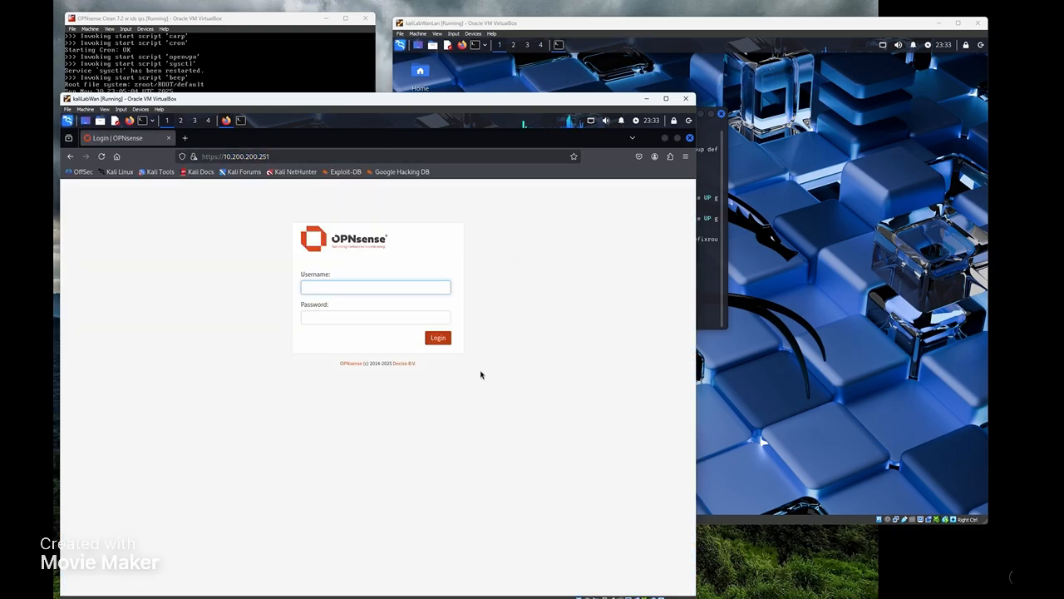
click(858, 318)
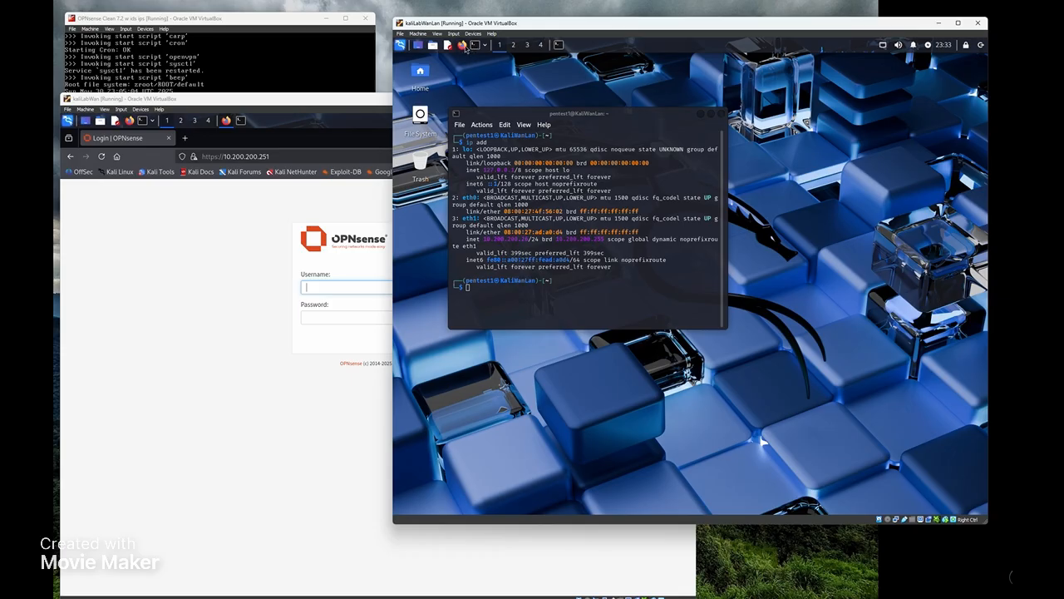
click(462, 45)
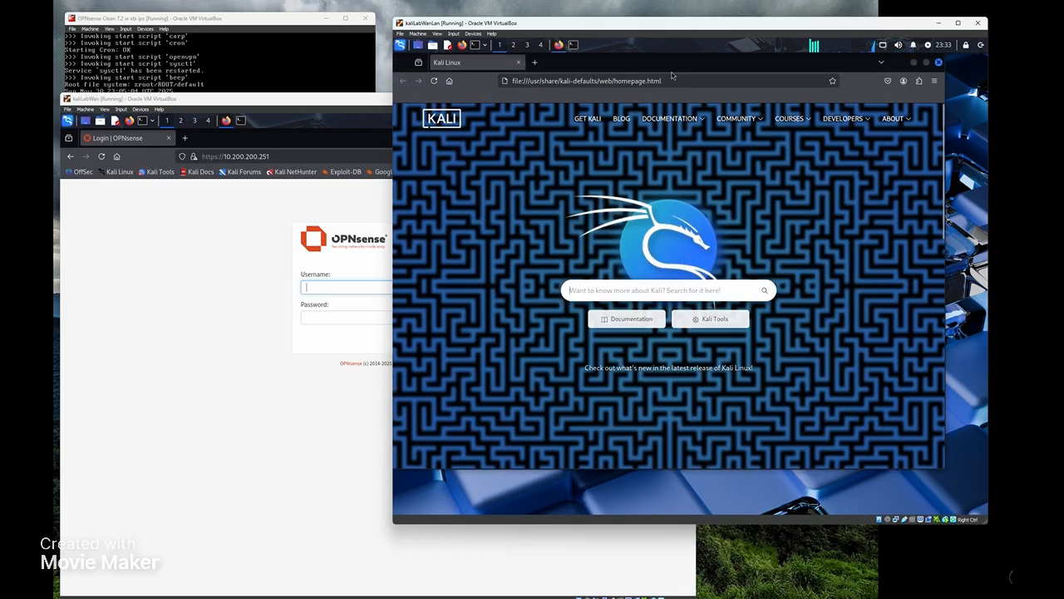
click(688, 82)
text(10.200.200.251/)
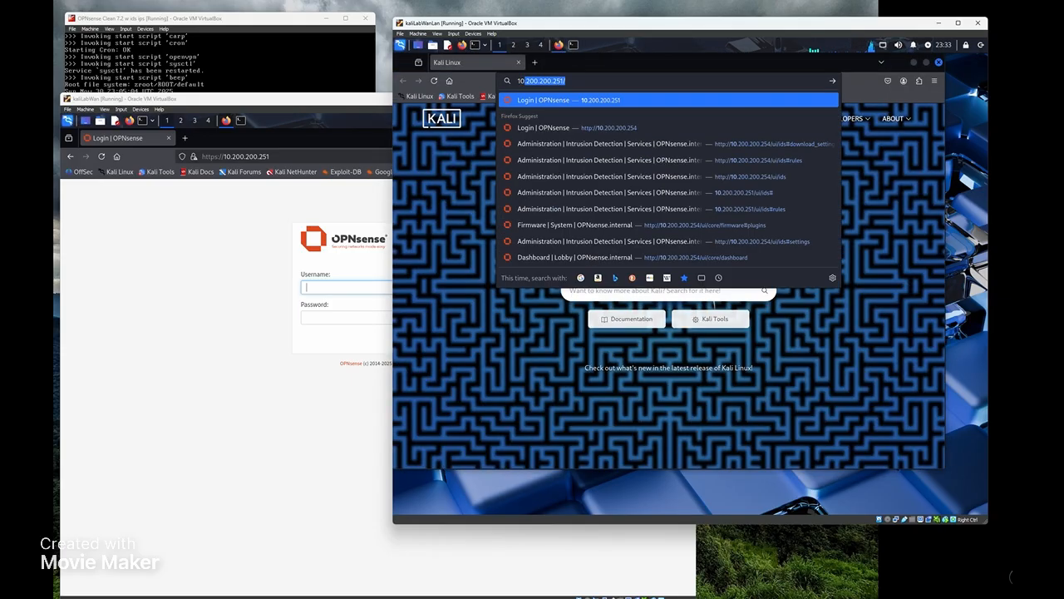
key(Return)
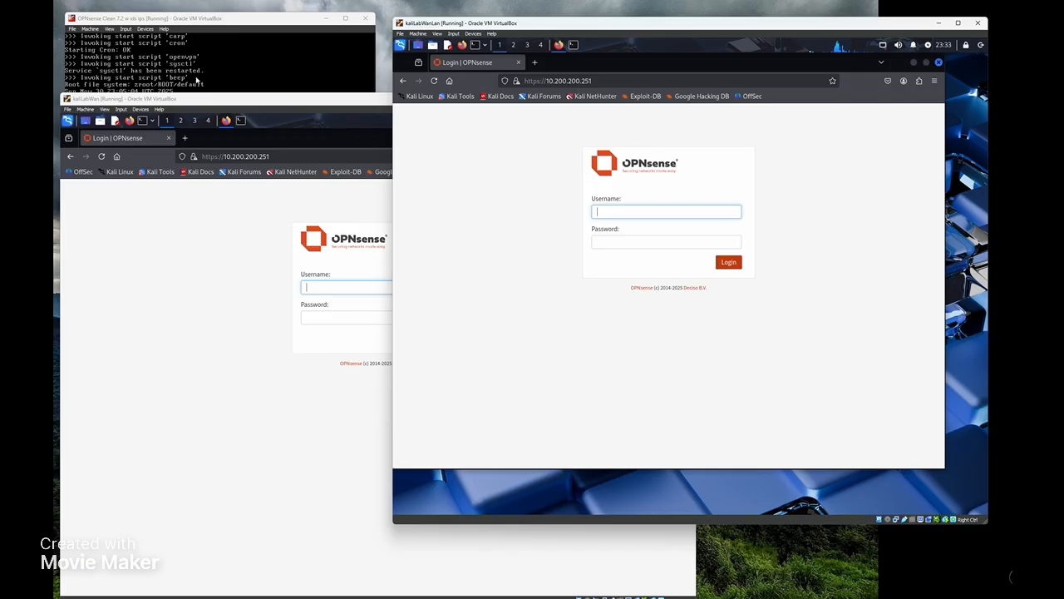
- Log in to OPNsense from kaliLabWanLan as root with the account password, declining to save it
click(206, 53)
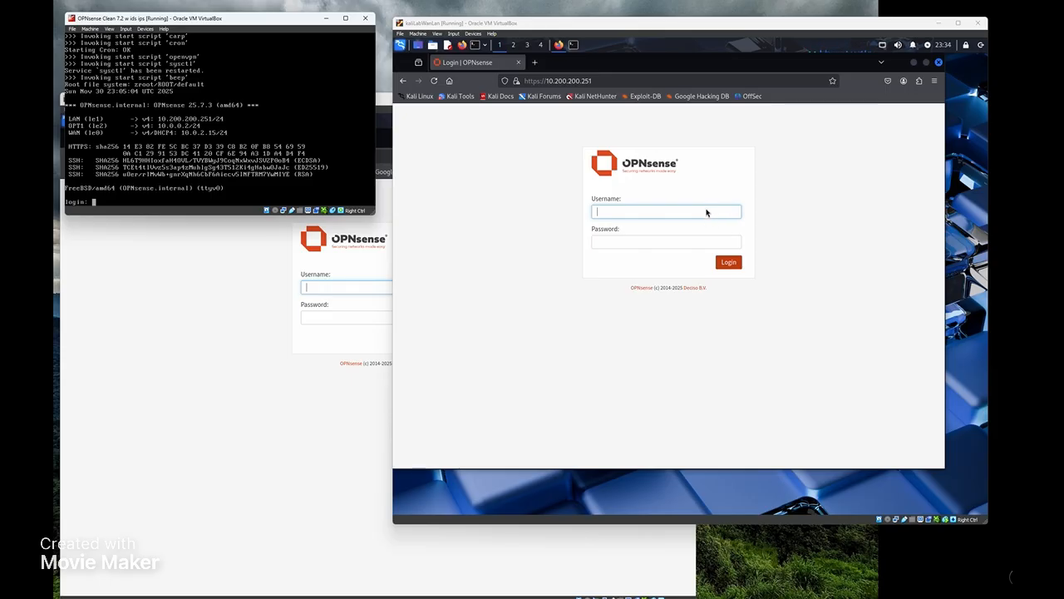
text(root)
key(BackSpace)
key(BackSpace)
key(BackSpace)
key(BackSpace)
click(718, 212)
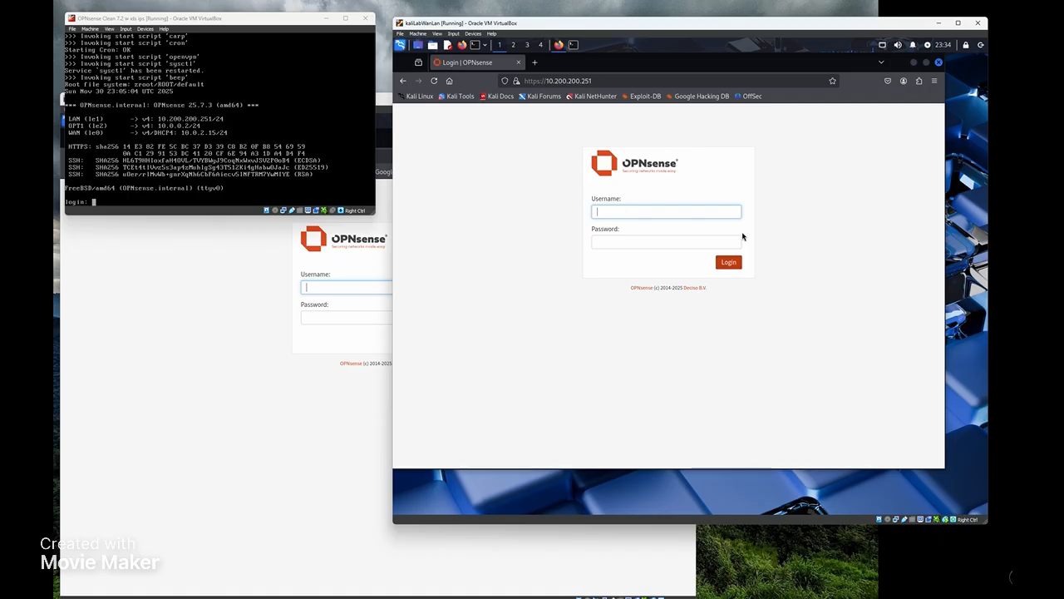
key(Tab)
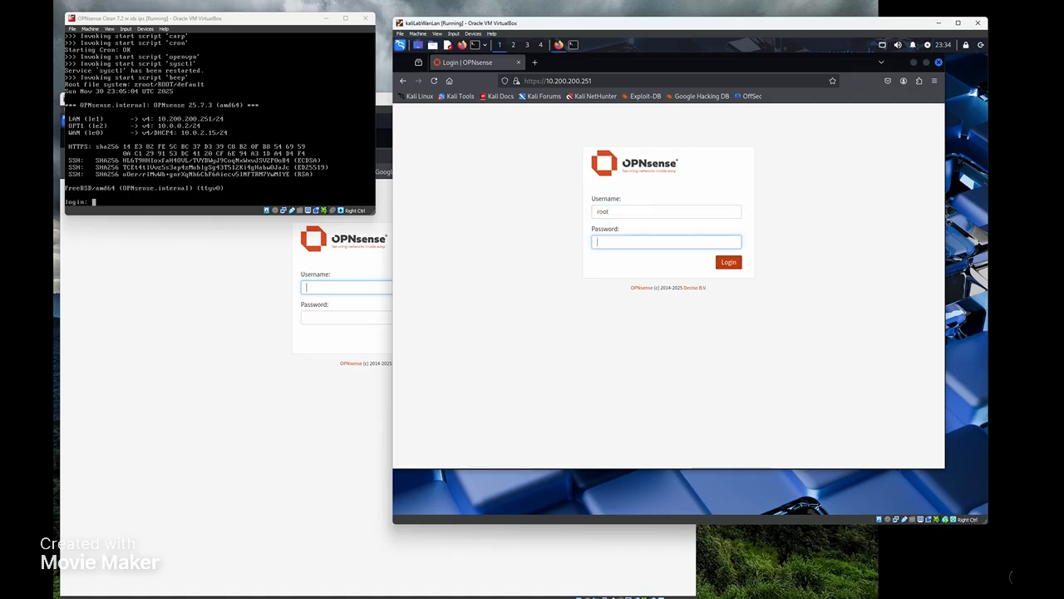
key(Return)
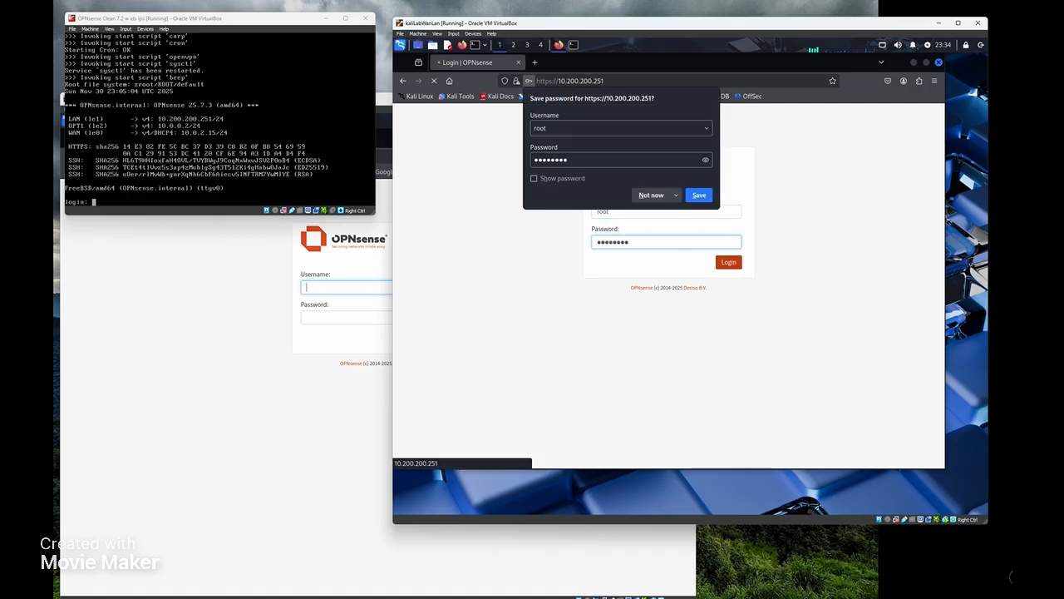
click(659, 196)
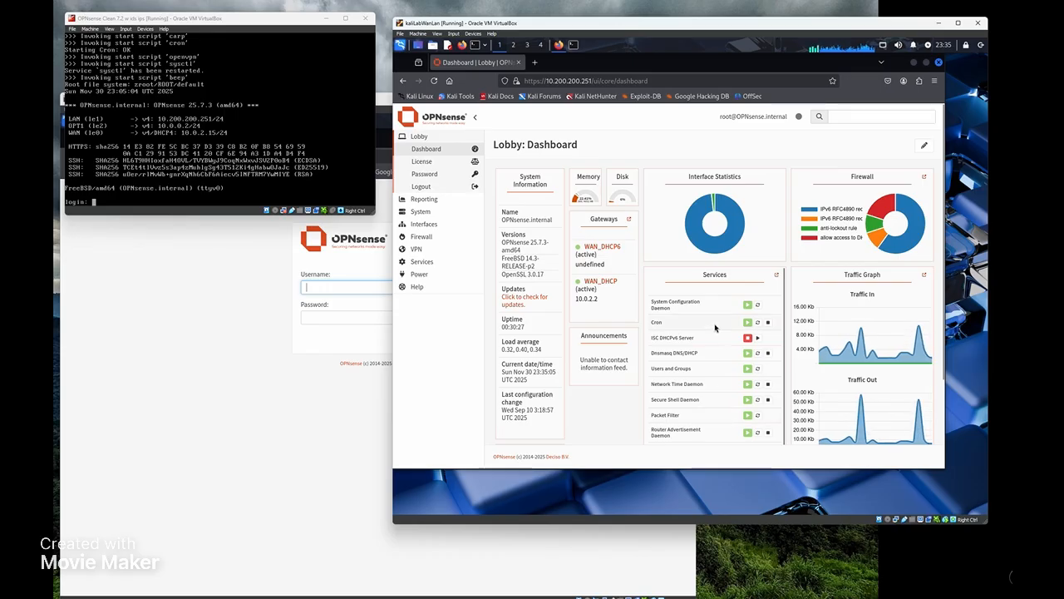
scroll(717, 362, down, 2)
scroll(717, 362, down, 1)
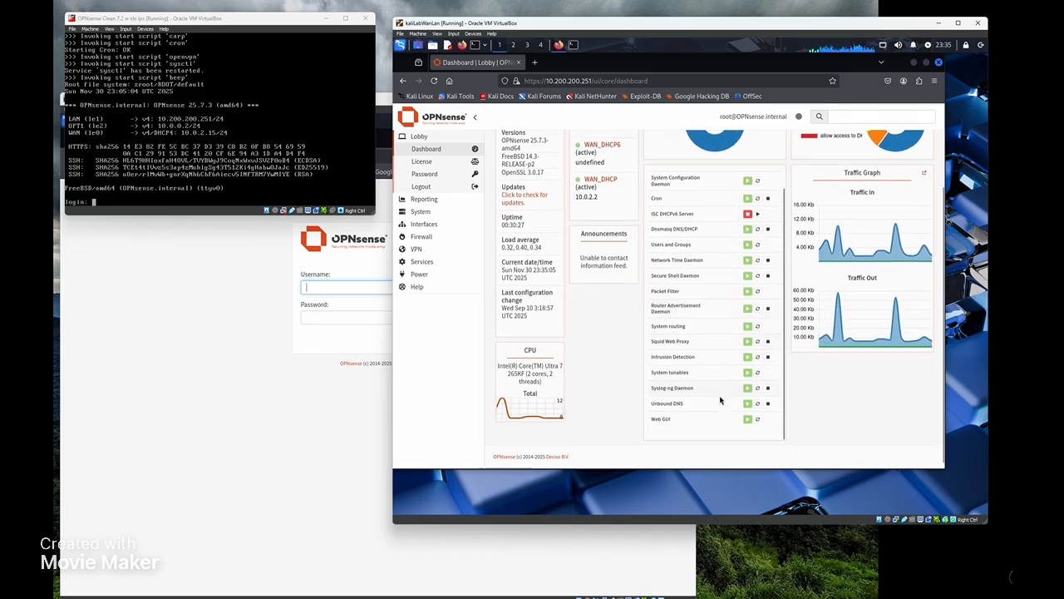
scroll(721, 395, down, 1)
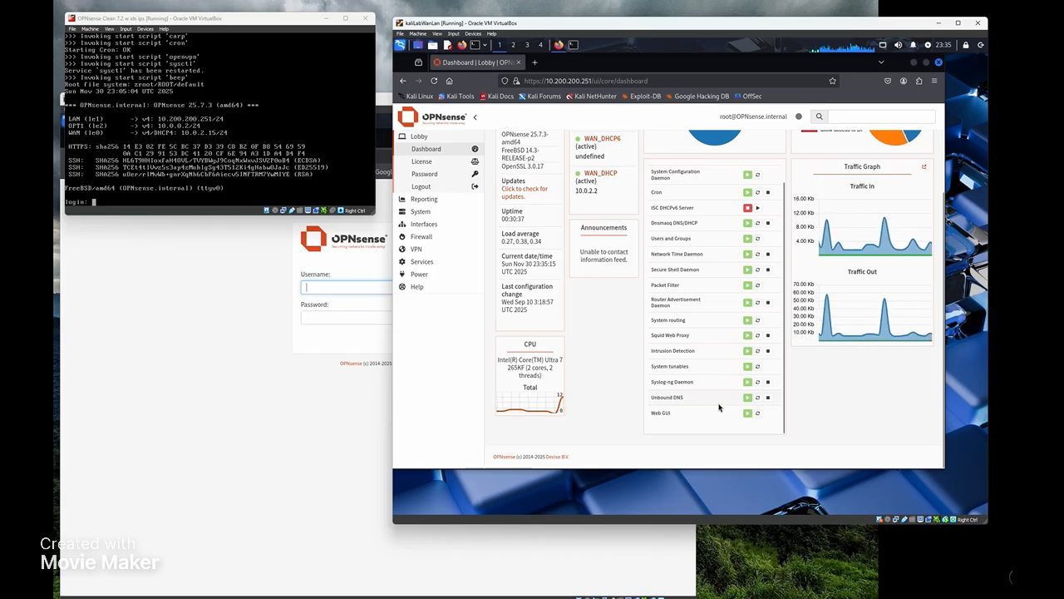
scroll(723, 404, up, 1)
scroll(725, 401, up, 2)
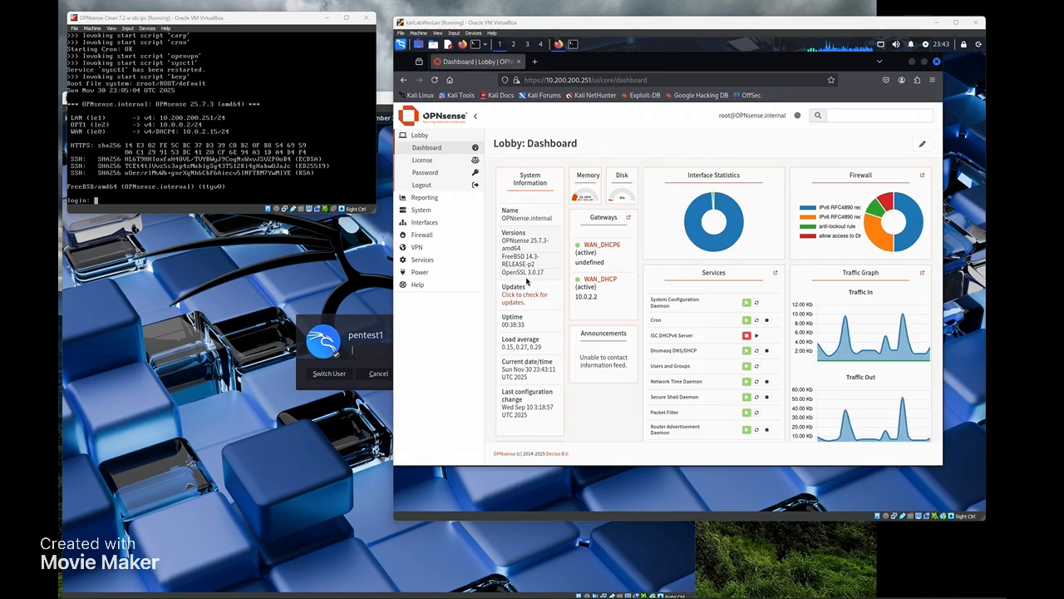
- Expand System > Configuration > Firmware in the OPNsense sidebar
click(436, 210)
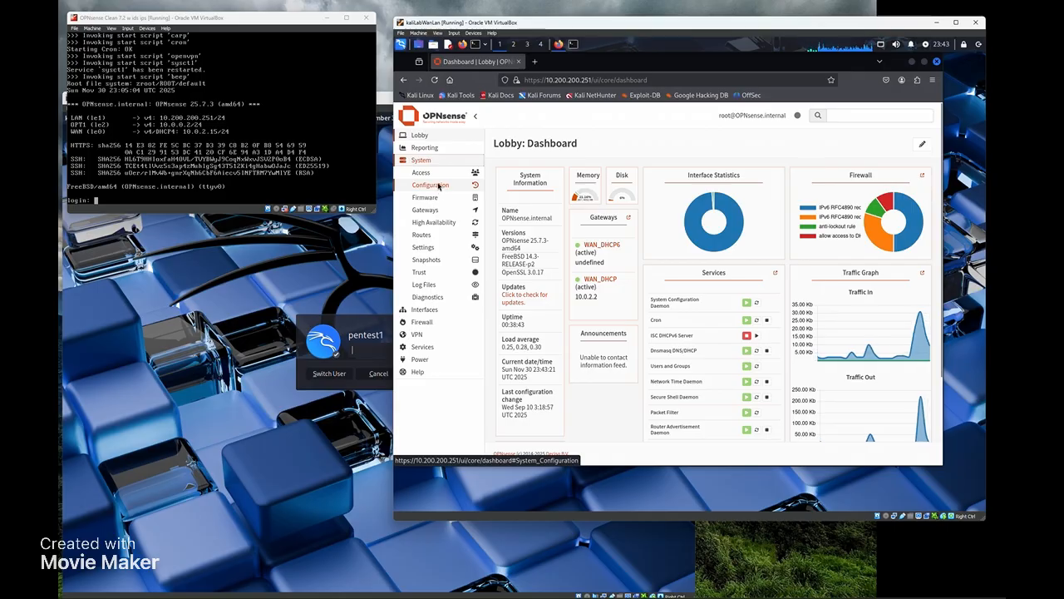
click(438, 186)
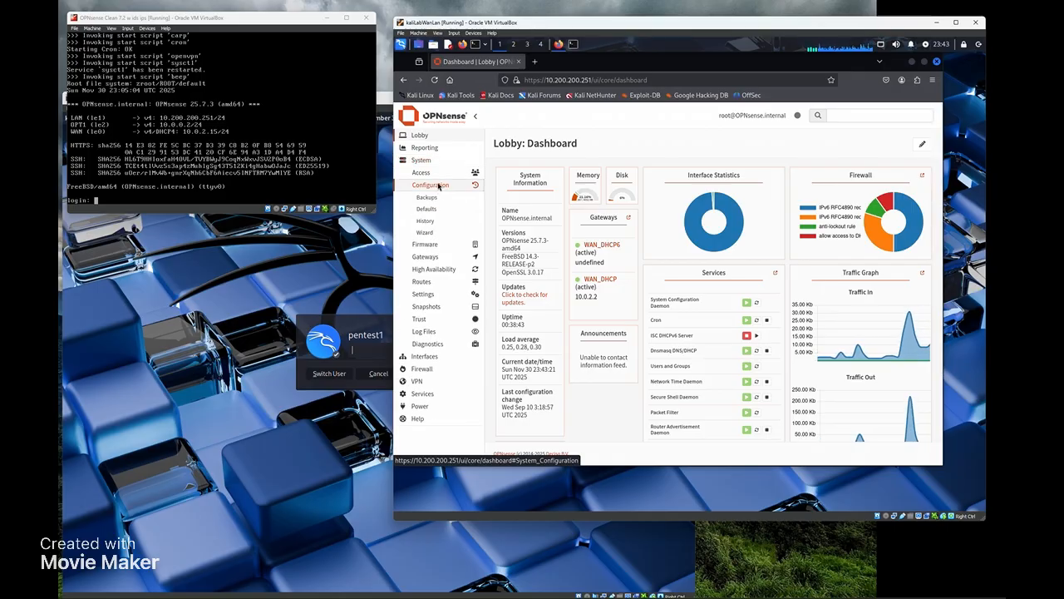
click(427, 244)
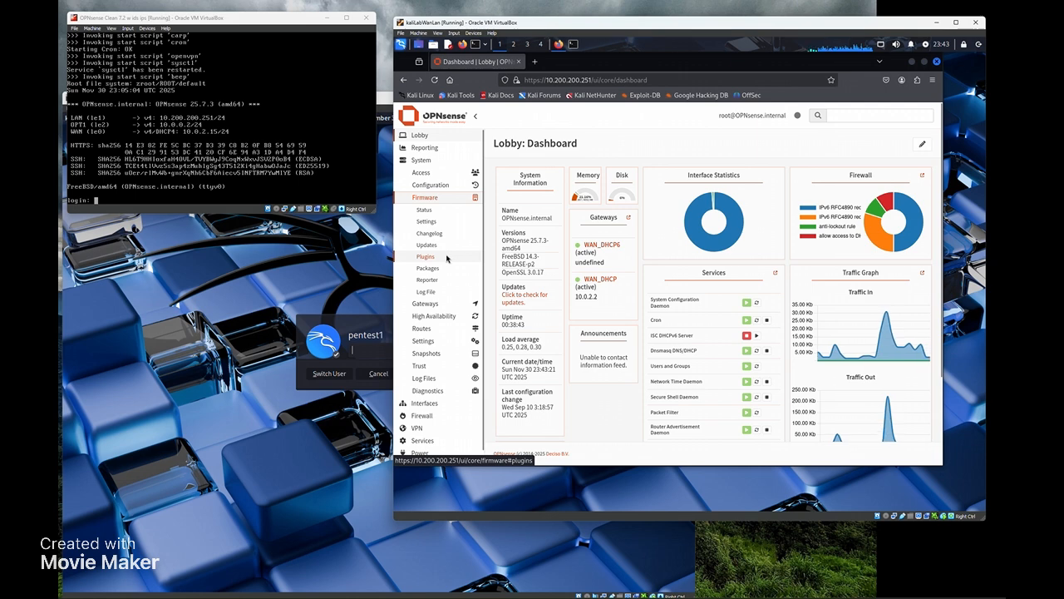
- View the firmware Plugins, then the Packages tab listing base 25.7.3, beep and boost-libs
click(446, 259)
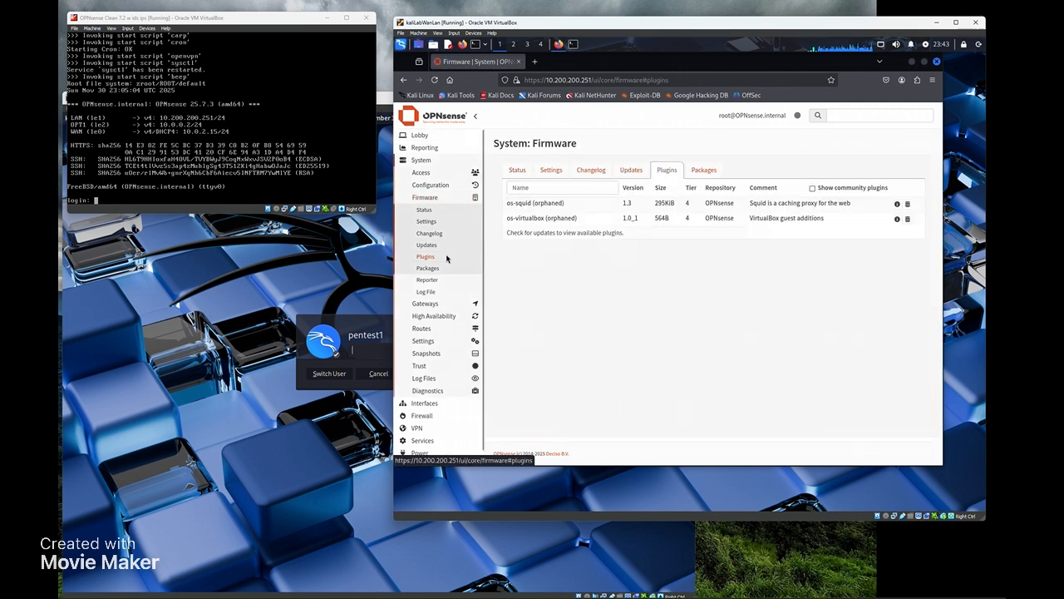
click(445, 268)
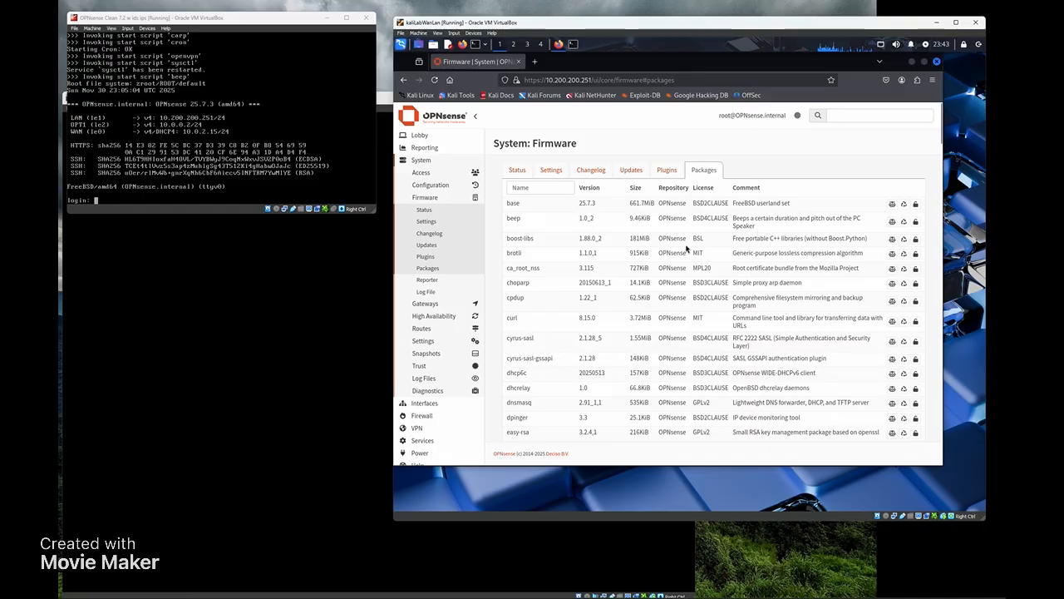
- Filter the Packages list by 'suri' to show only suricata 7.0.11_1
scroll(648, 220, down, 2)
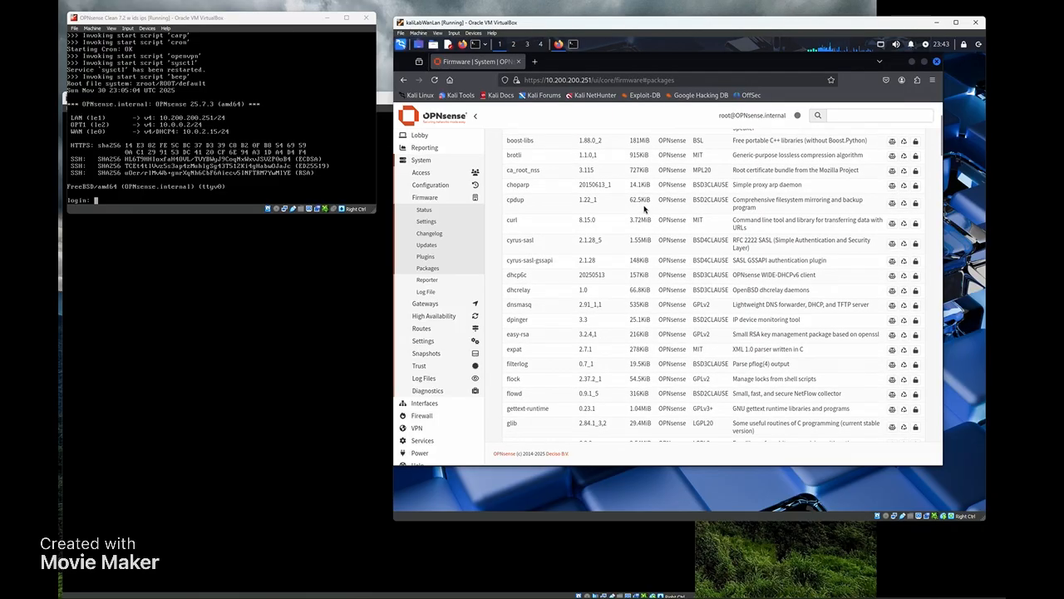
scroll(649, 238, up, 2)
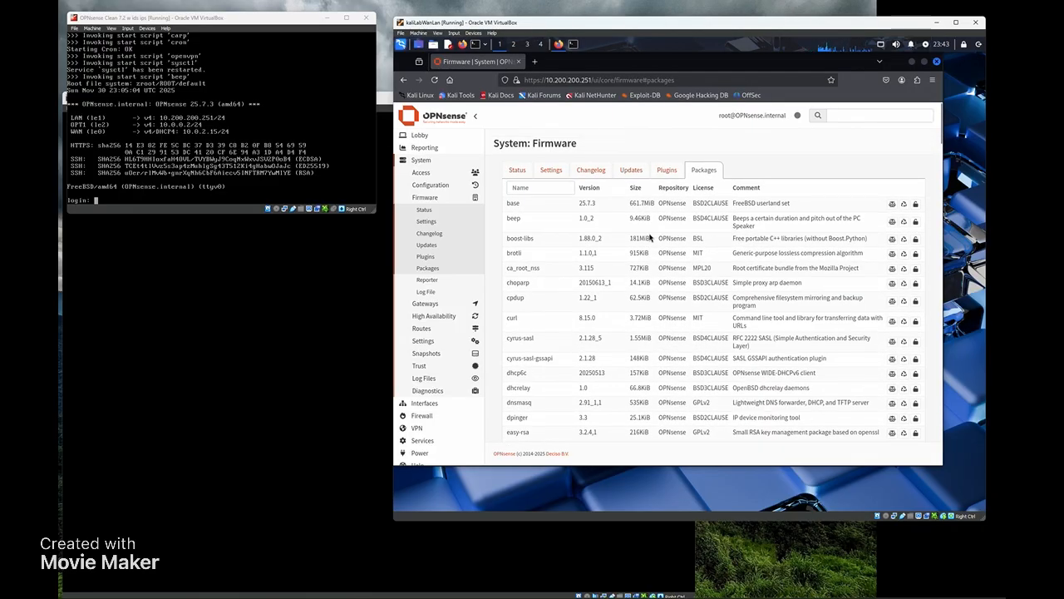
click(537, 188)
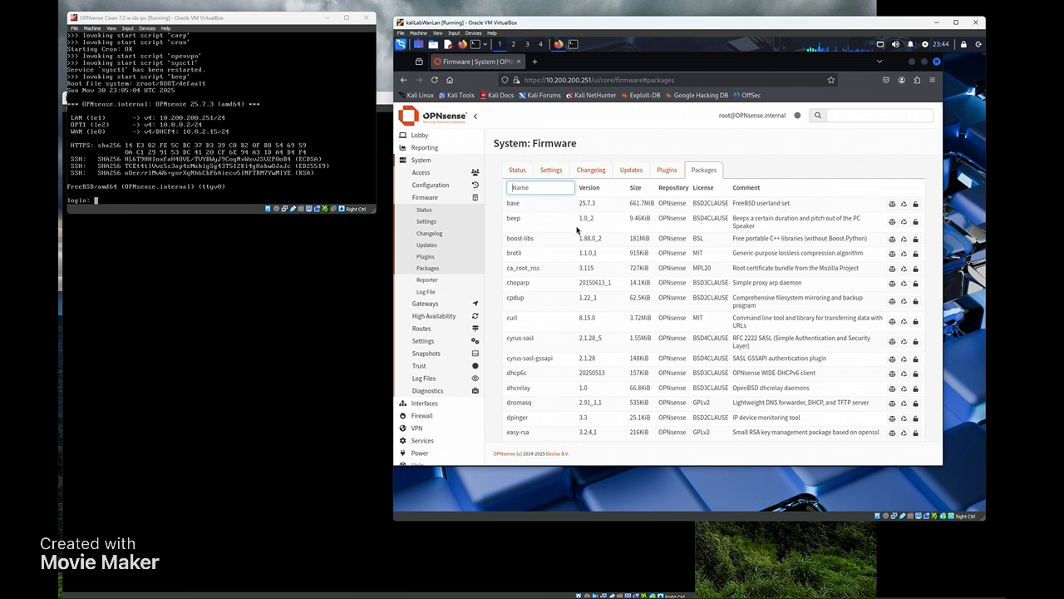
text(surit)
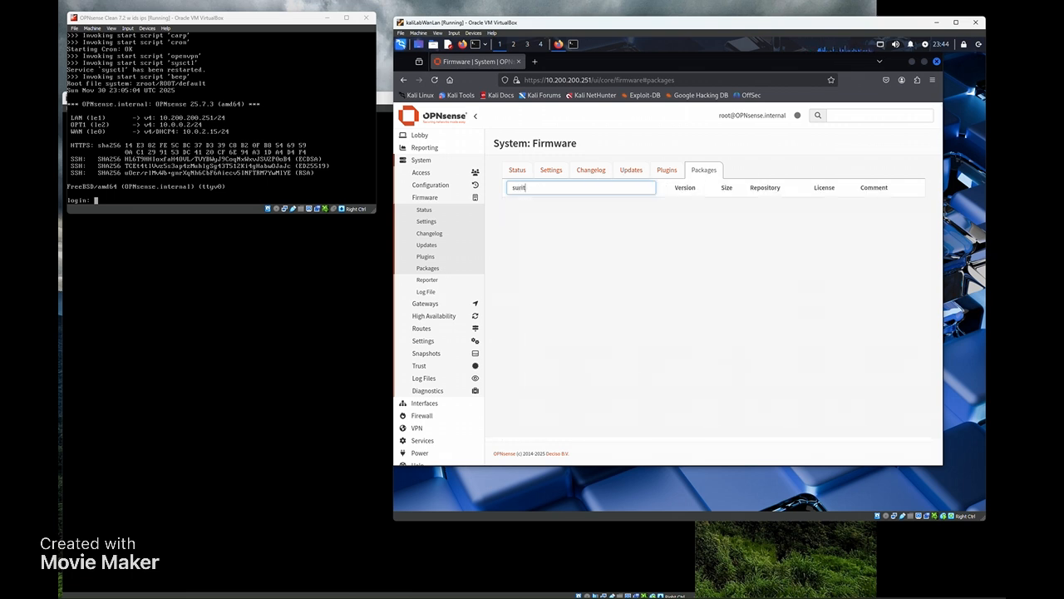
key(BackSpace)
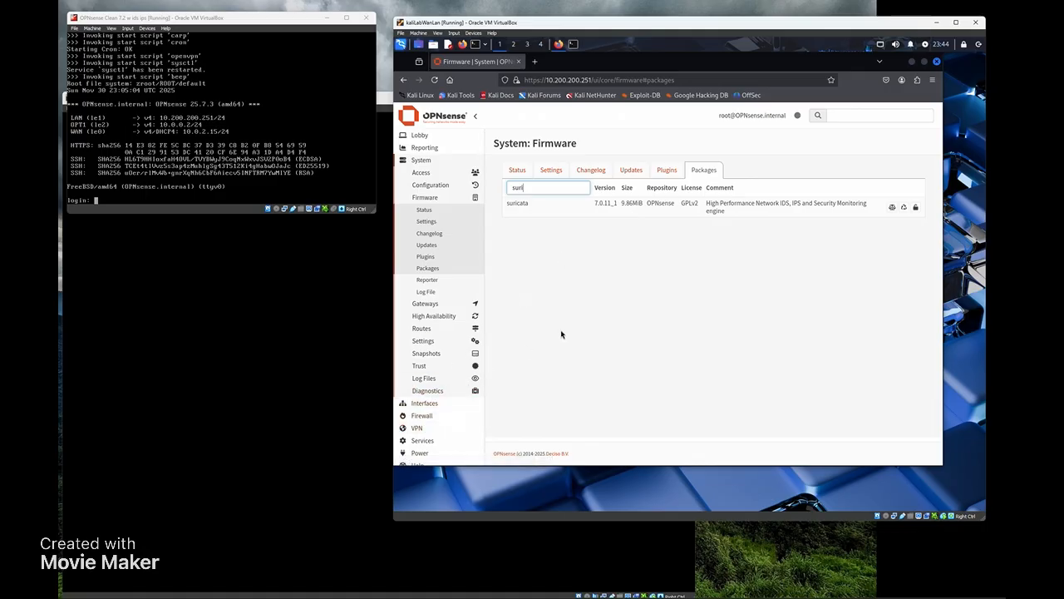
- Open Interfaces > [LAN] and review its static IPv4 10.200.200.251/24 with IPv6 Track Interface
click(423, 161)
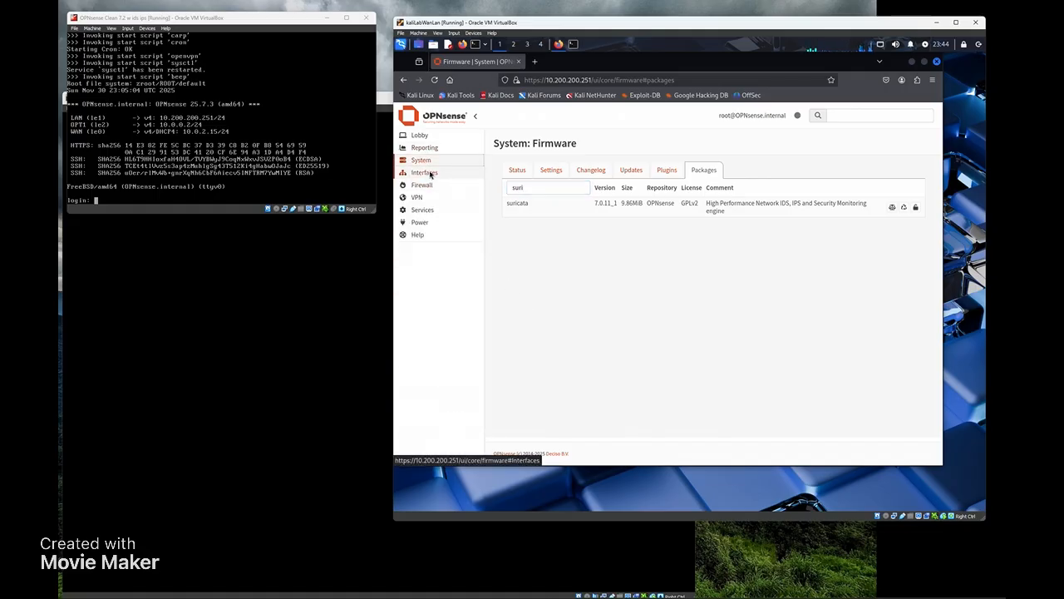
click(429, 172)
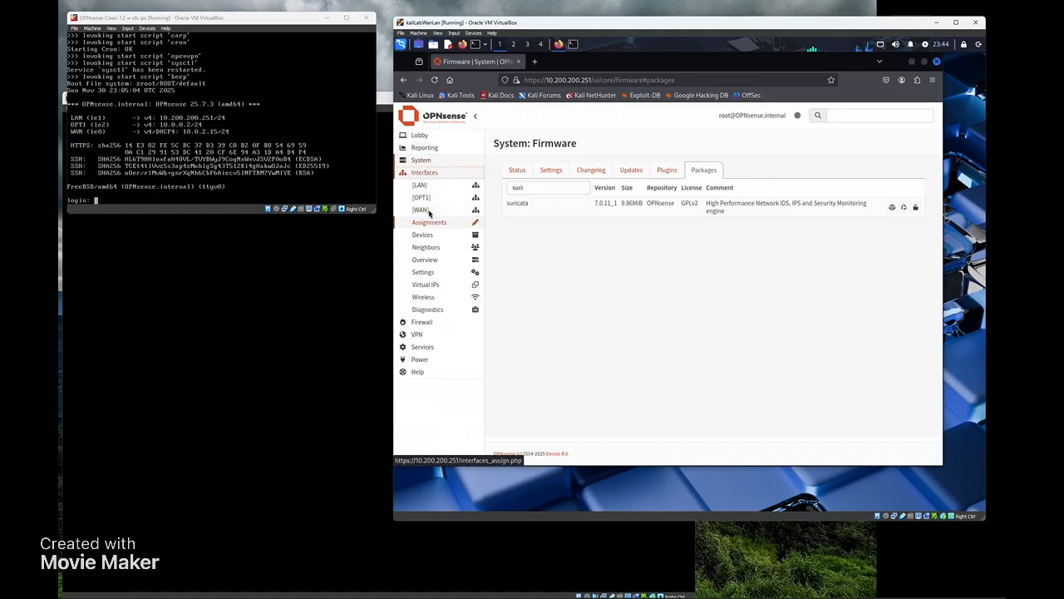
click(433, 188)
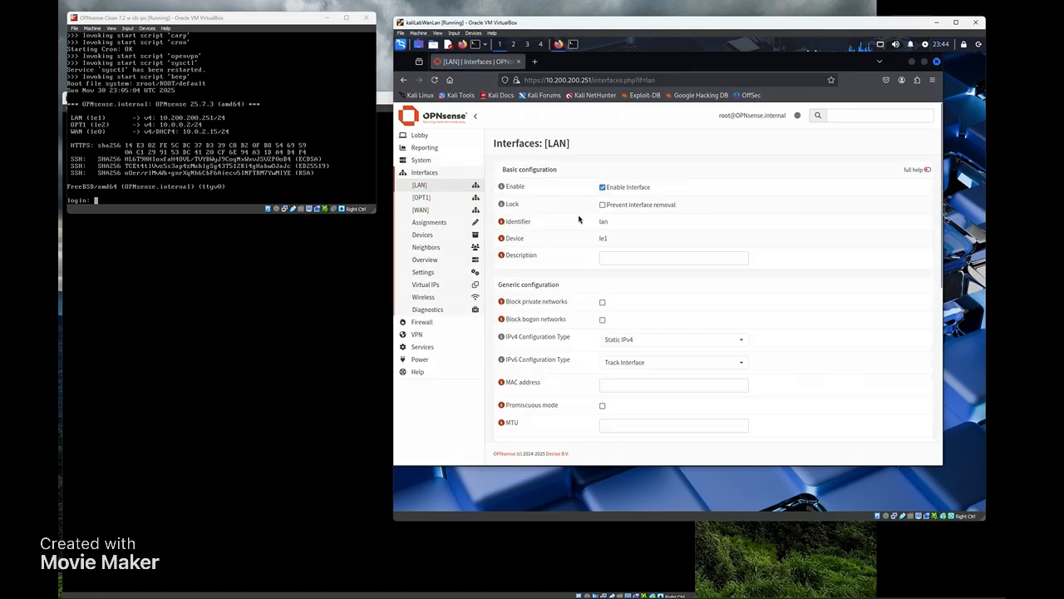
scroll(579, 218, down, 2)
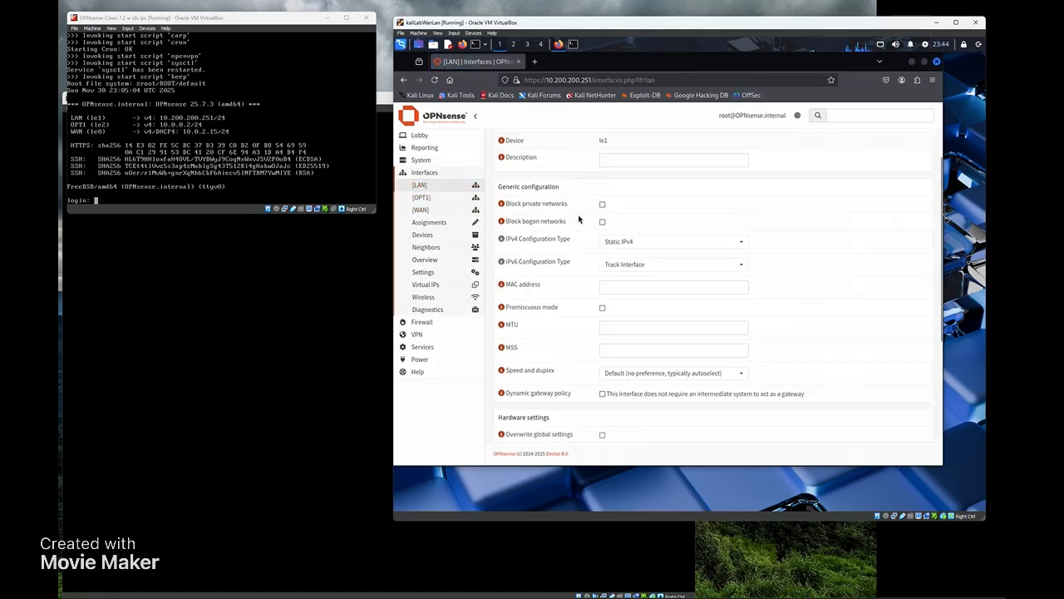
scroll(579, 218, down, 1)
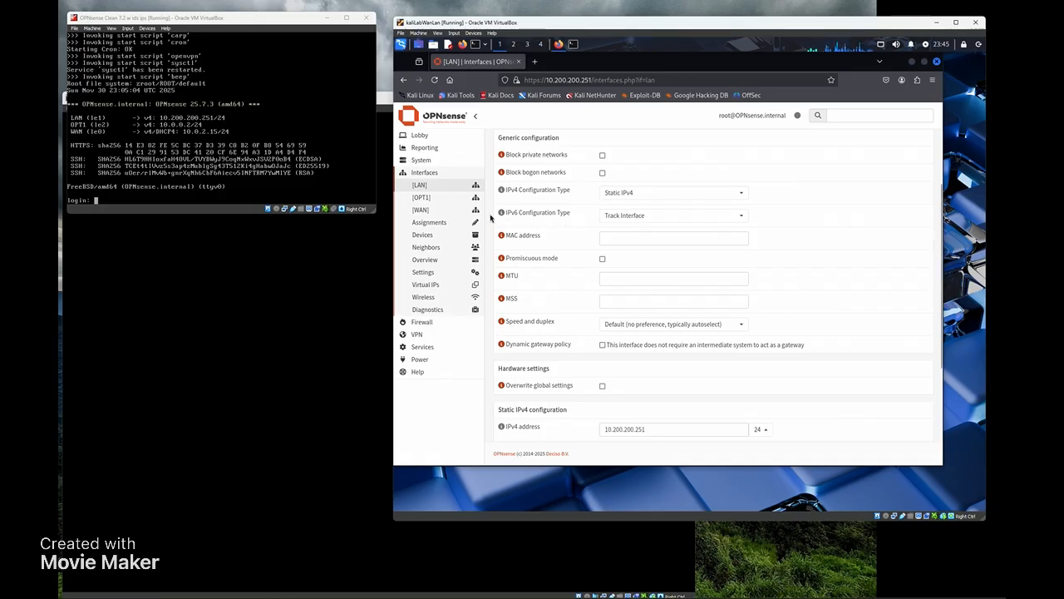
click(421, 173)
click(422, 184)
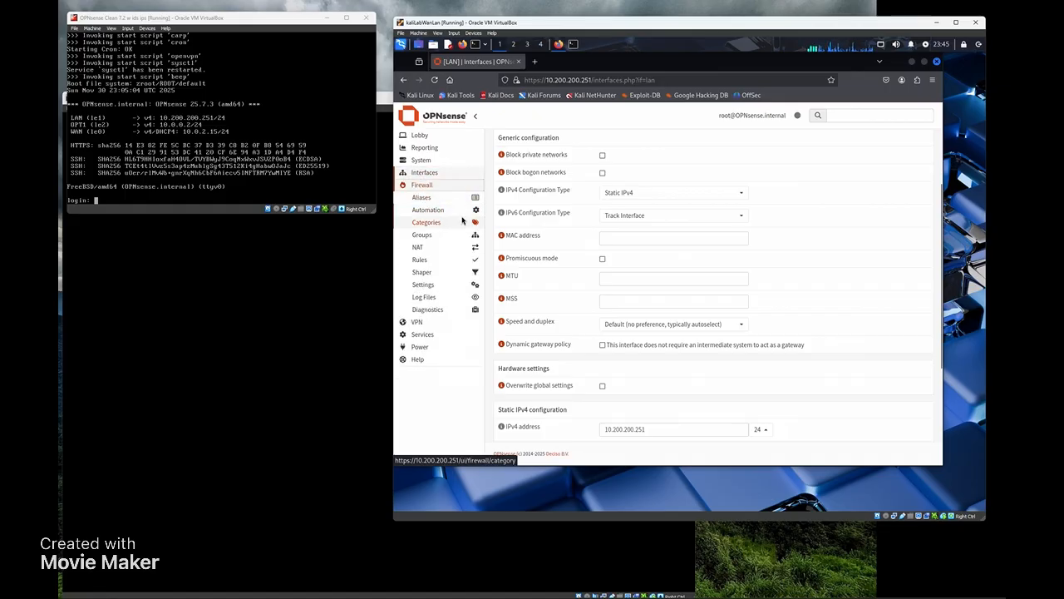
- Show the LAN firewall rules, including the TCP redirect rule to proxy 127.0.0.1:3128
click(420, 259)
click(422, 283)
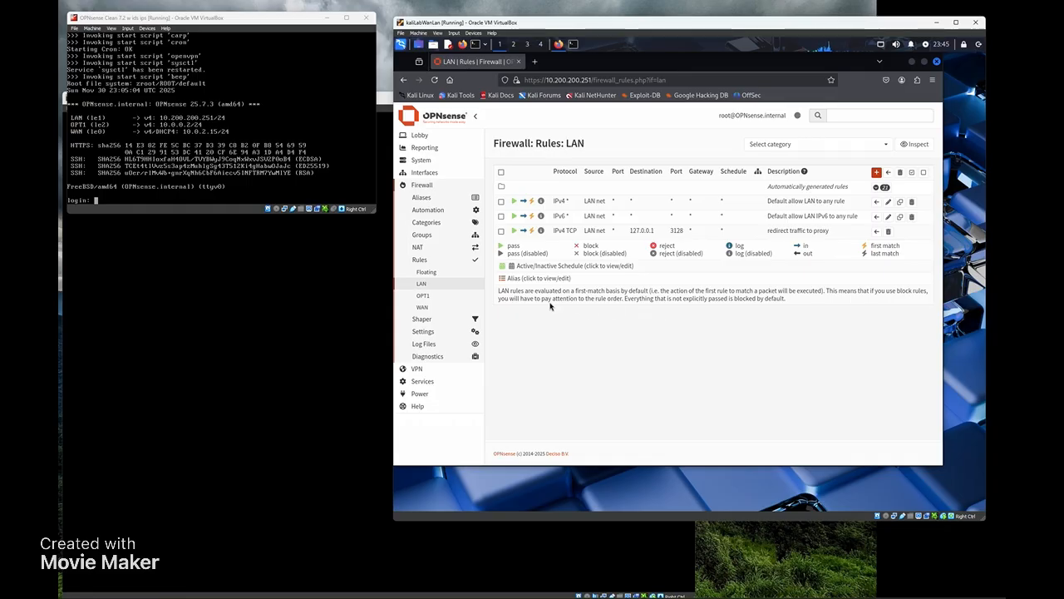
click(418, 186)
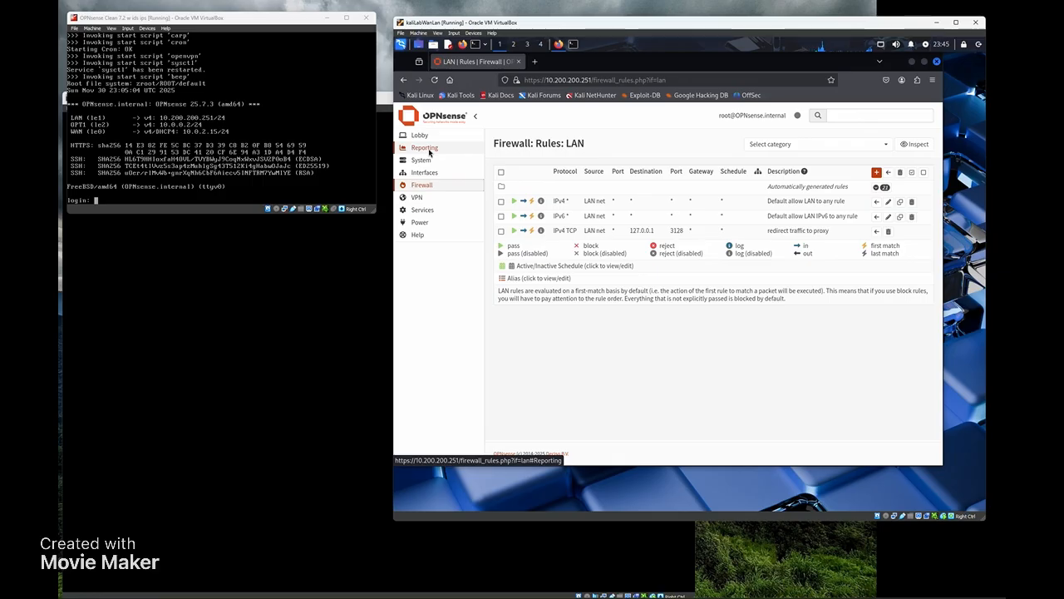
- Open Squid Web Proxy Administration in advanced mode, showing proxy, access and store logging enabled
click(422, 209)
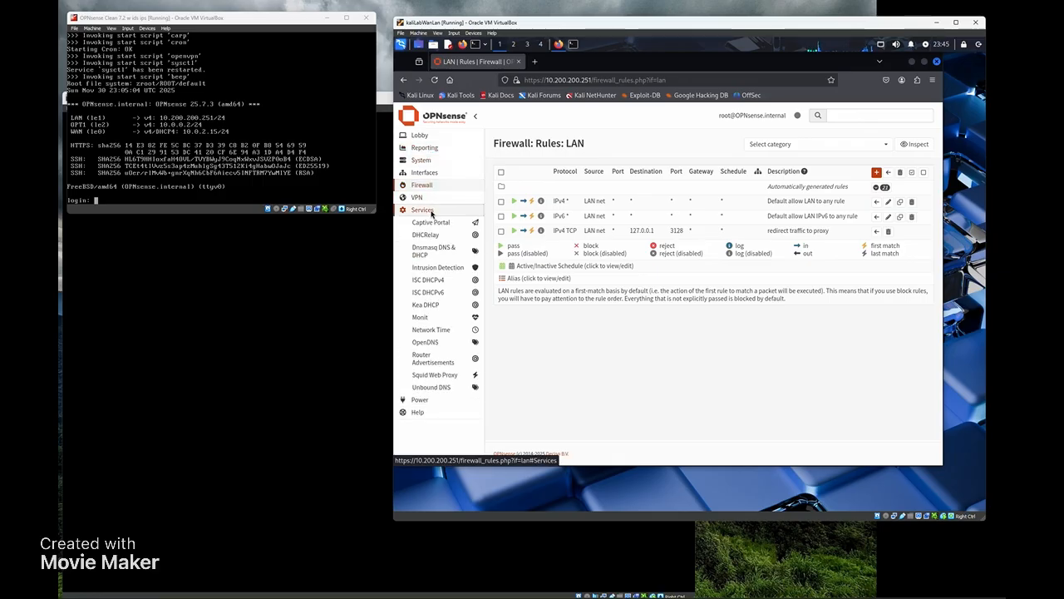
click(441, 374)
click(449, 389)
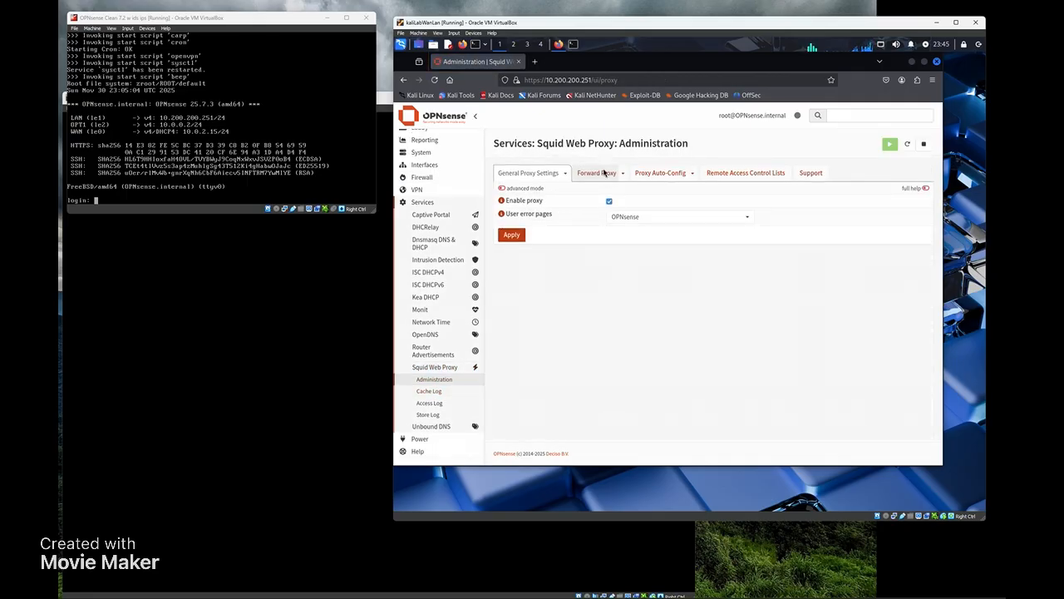
click(502, 190)
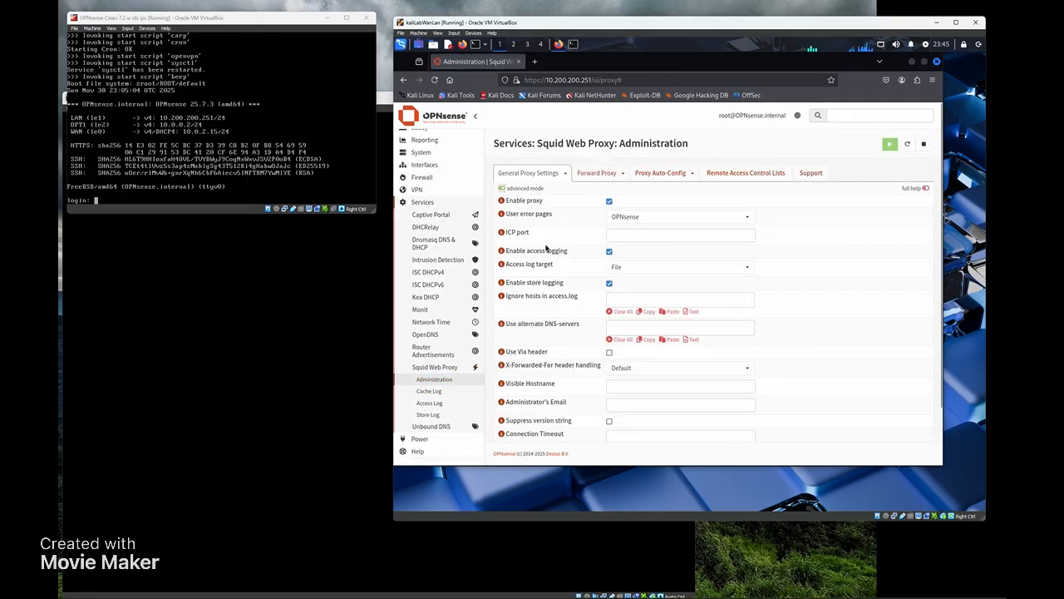
scroll(550, 260, down, 2)
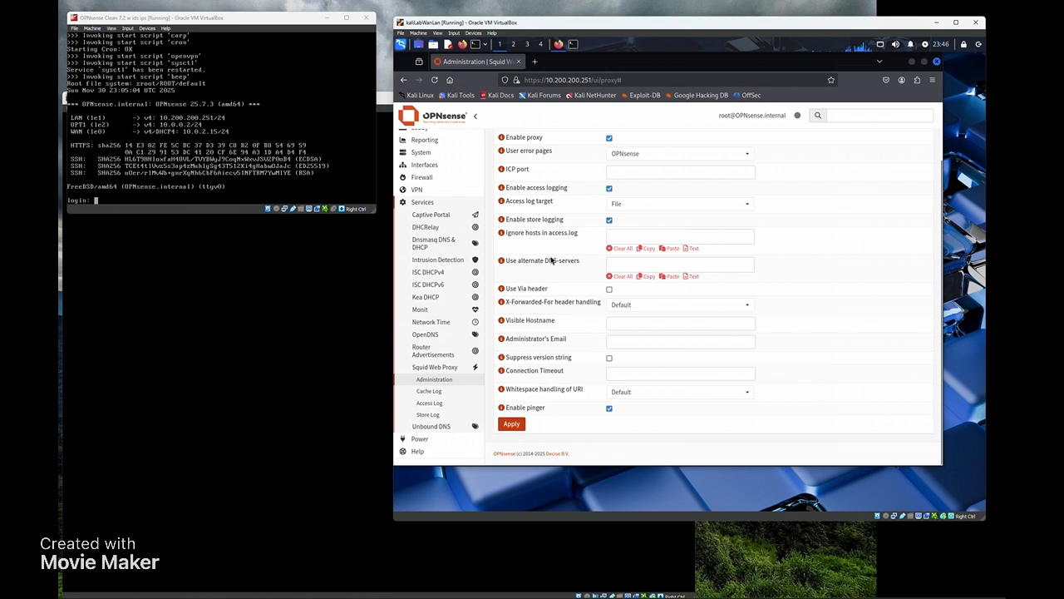
scroll(551, 261, up, 2)
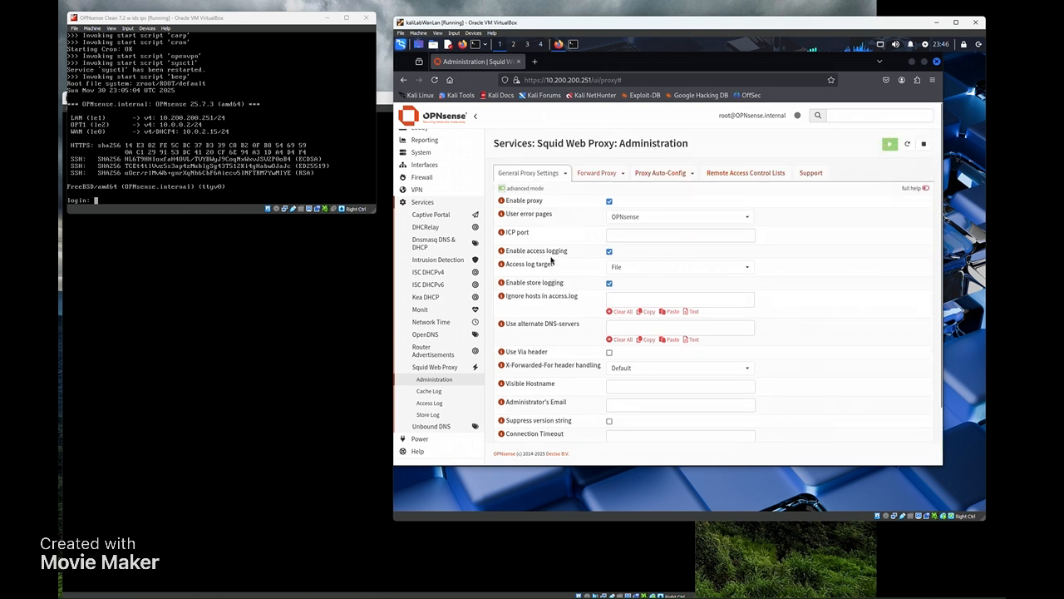
- Display Forward Proxy settings: LAN on port 3128, transparent HTTP, SSL inspection on 3129
click(597, 173)
click(650, 194)
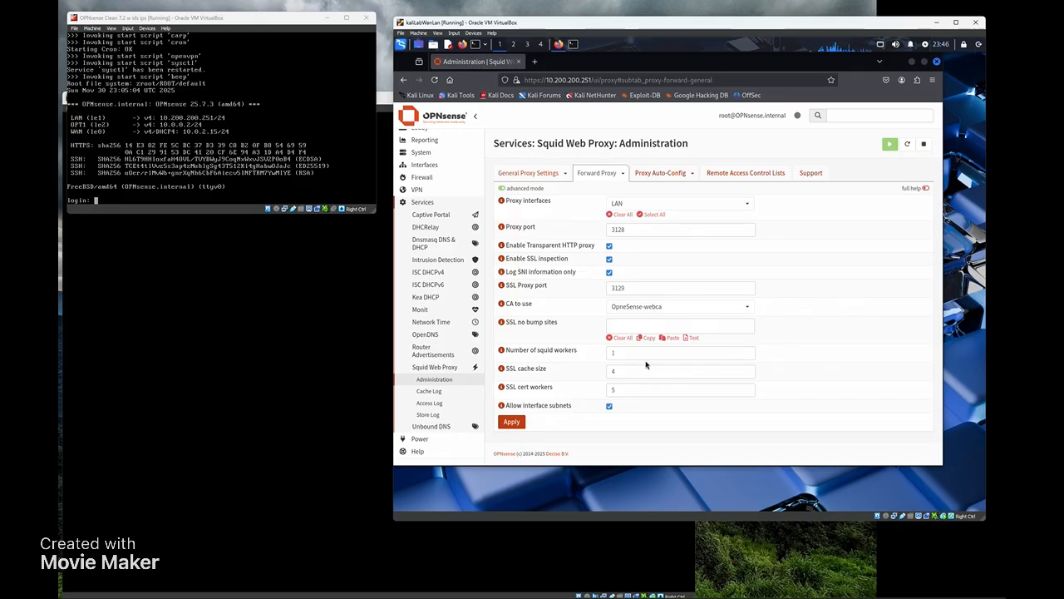
click(431, 204)
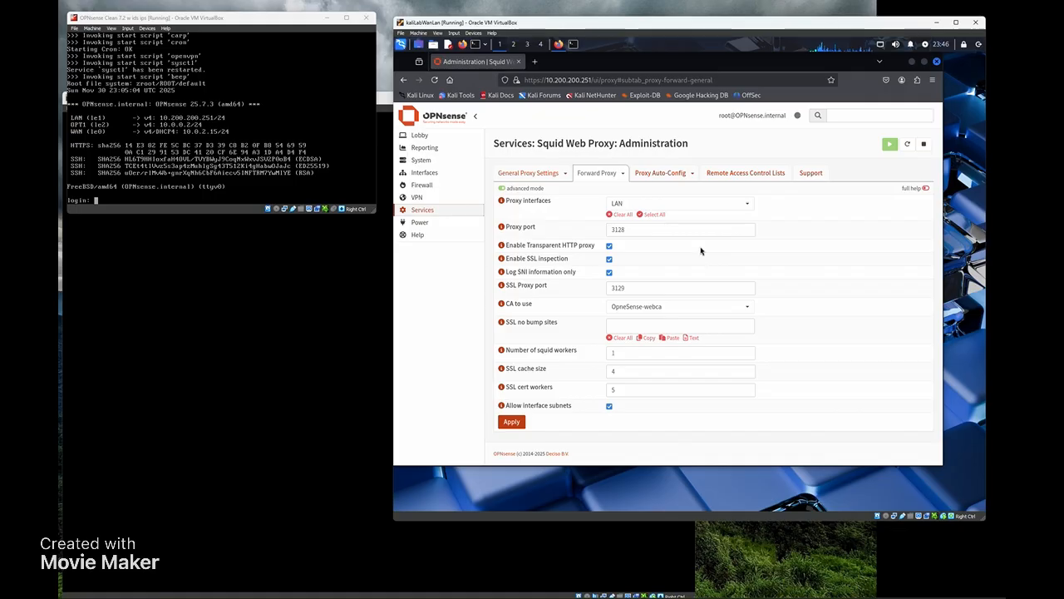
click(447, 162)
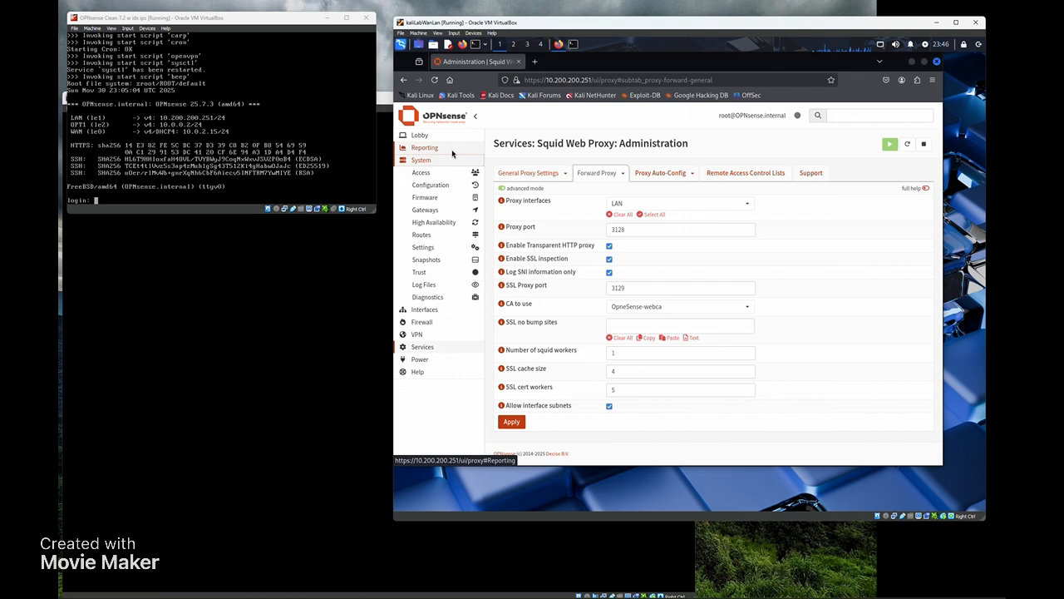
- In the Kali terminal, recall 'python3 -m http.server 80' from history without running it
click(572, 44)
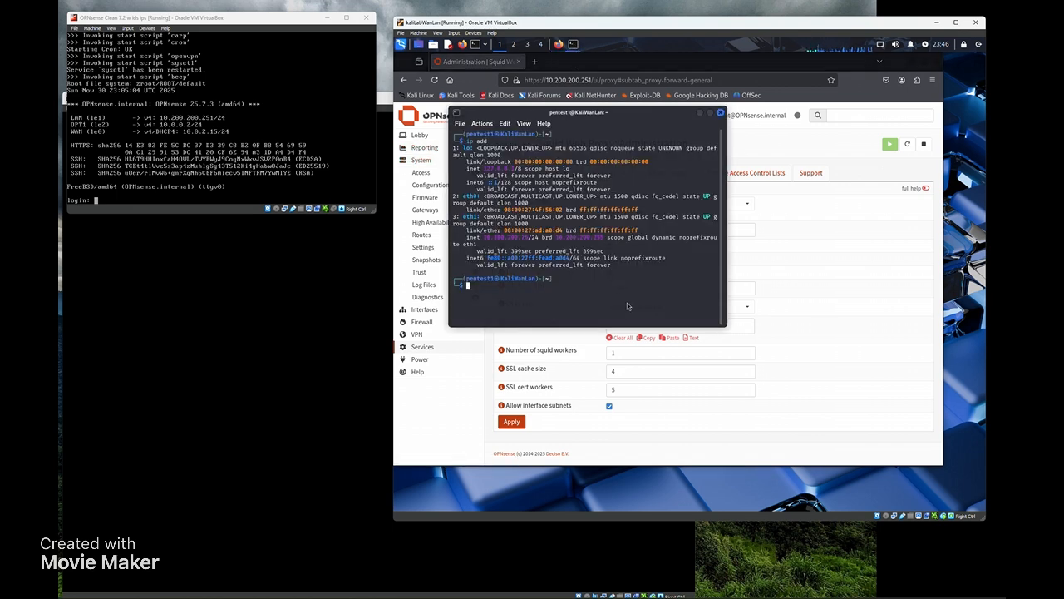
text(linux --version)
key(Up)
key(Up)
key(Up)
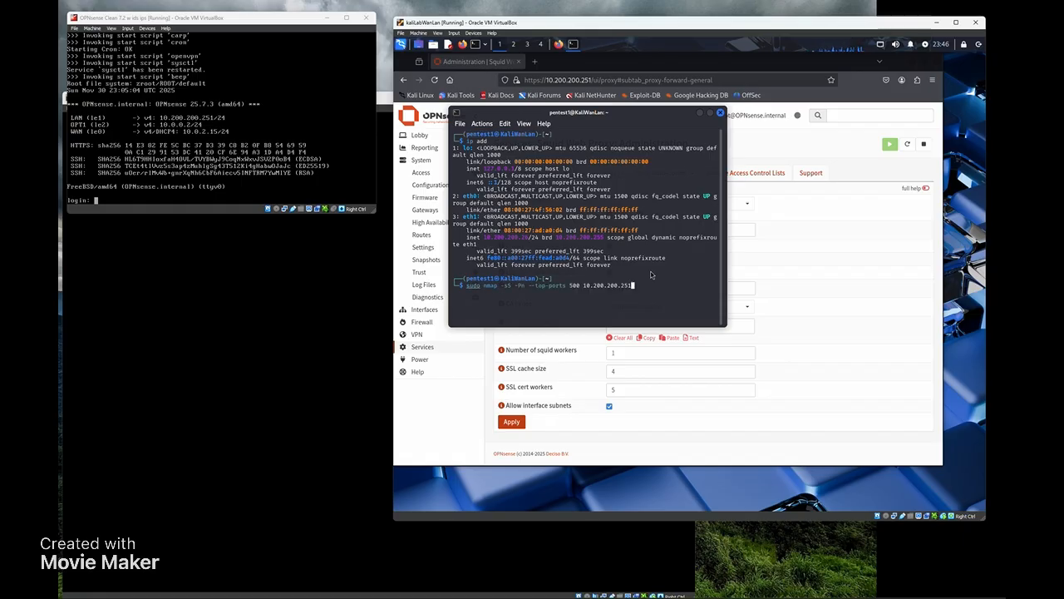
key(Up)
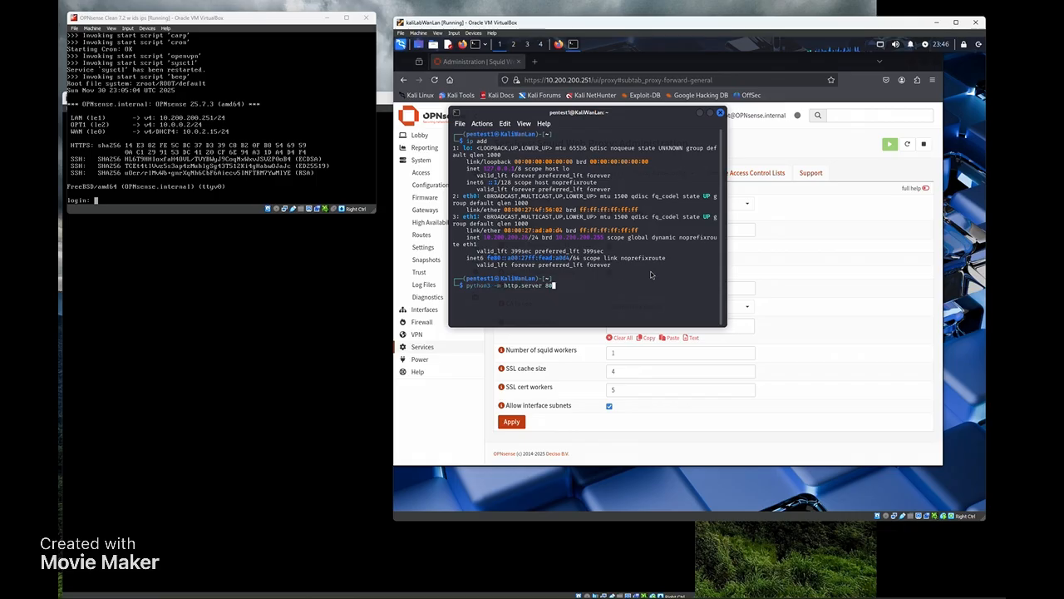
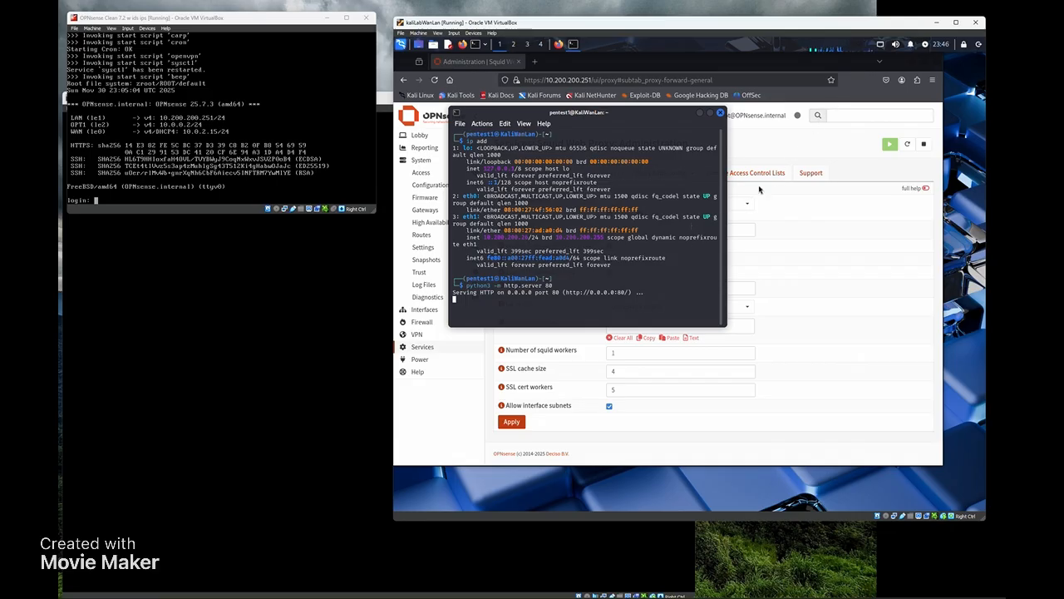
- Bring the Firefox window with the OPNsense Squid proxy page in front of the terminal
click(853, 101)
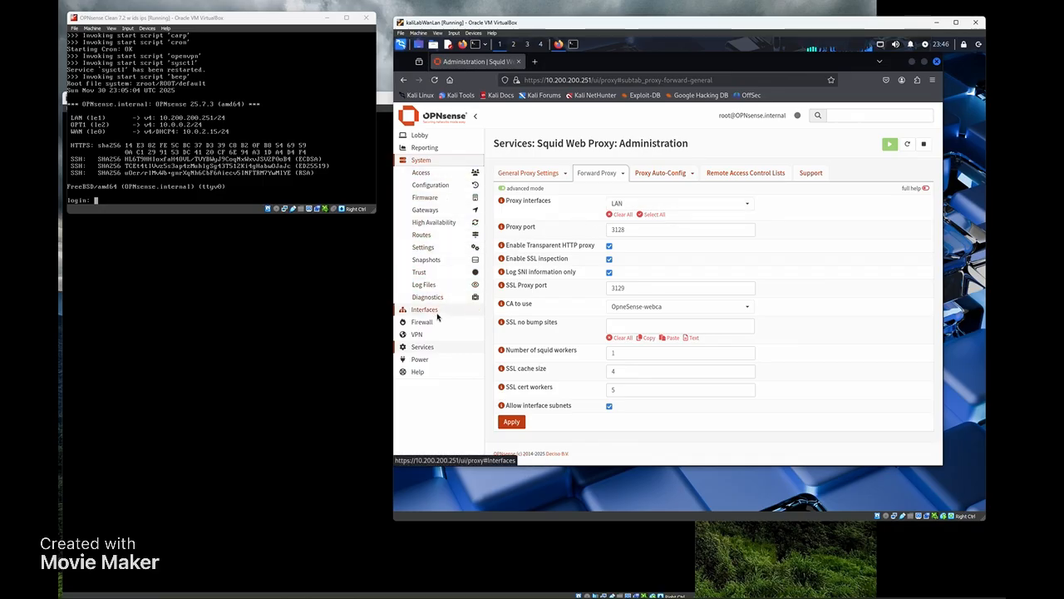
- Browse the firmware Packages, Updates, Changelog and Settings tabs, then return to Status and expand Services
click(426, 198)
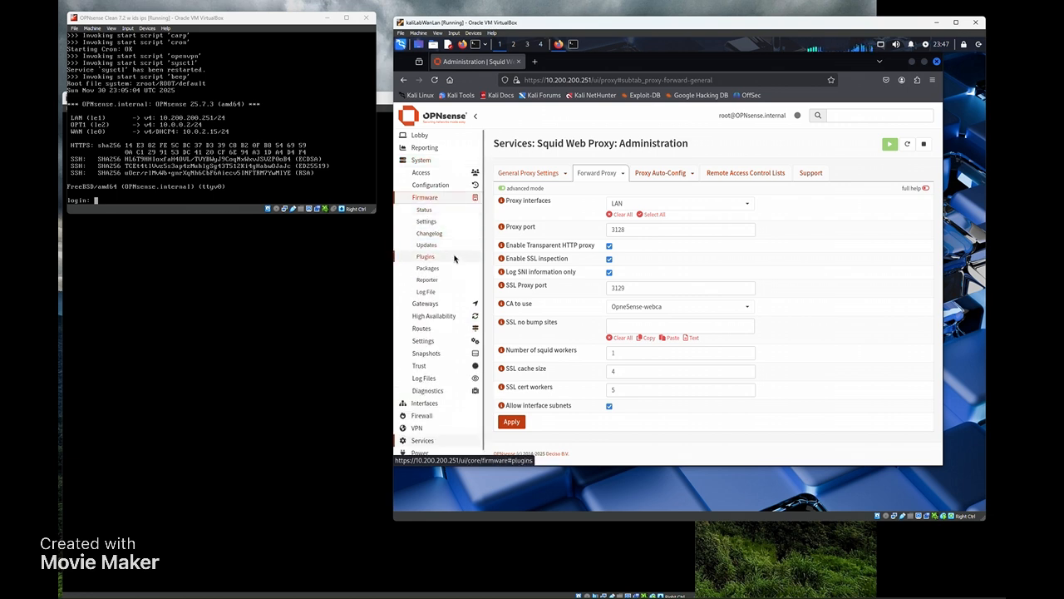
click(427, 268)
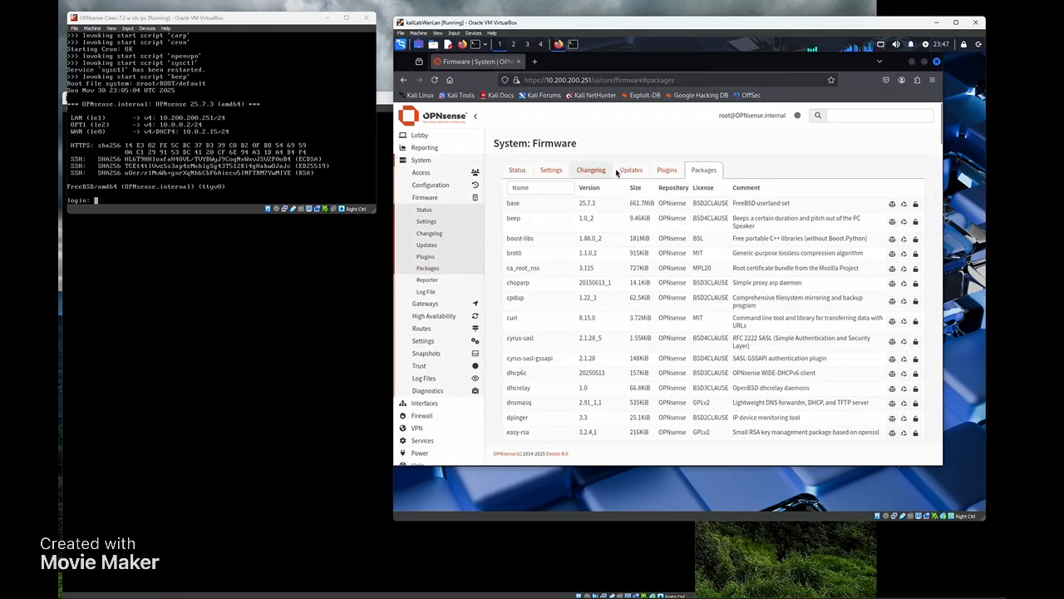
click(637, 170)
click(591, 170)
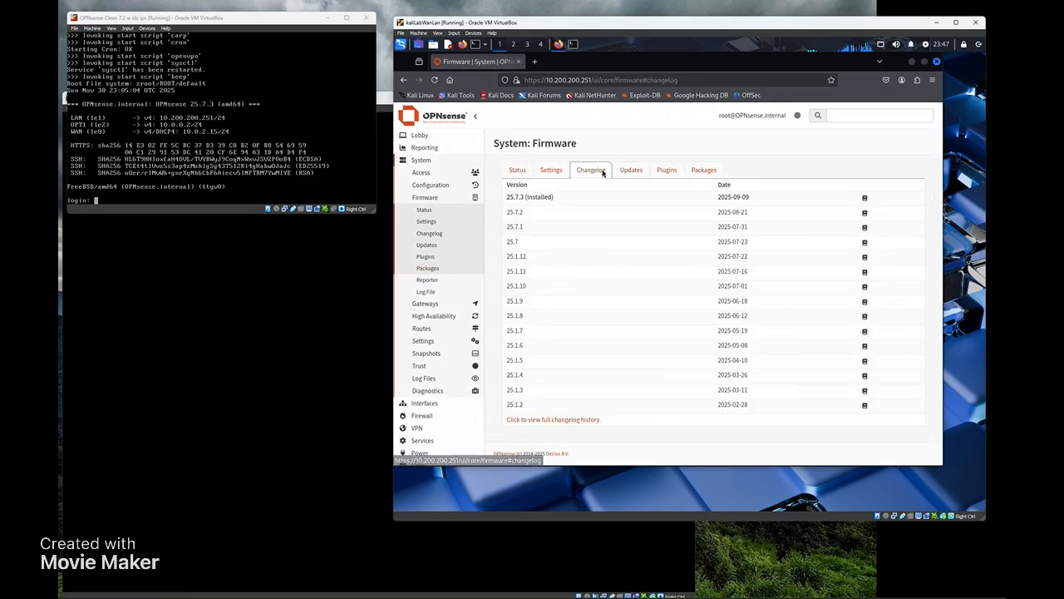
click(552, 170)
click(524, 173)
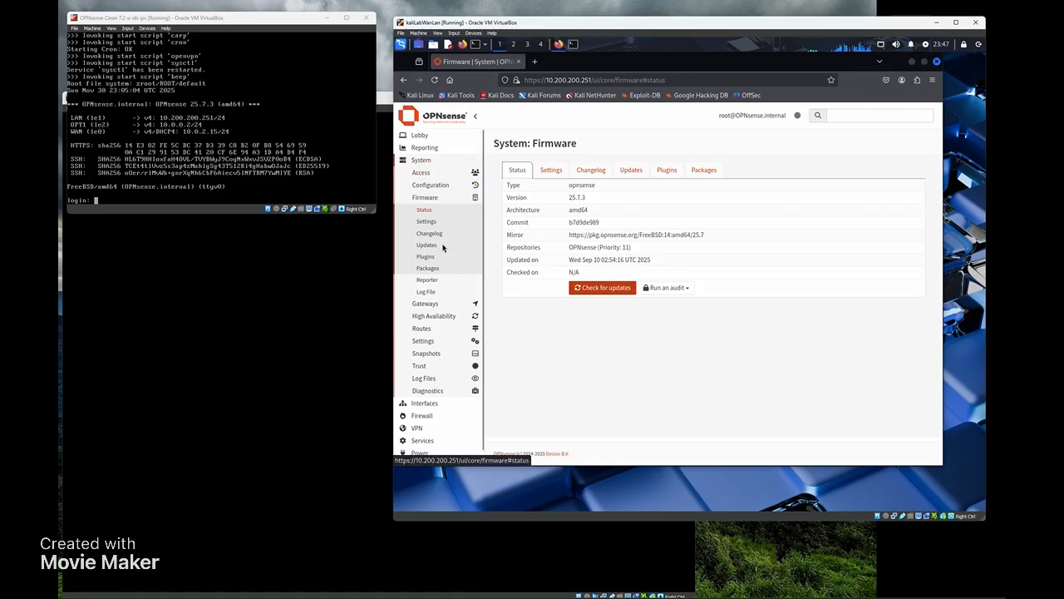
scroll(441, 280, down, 1)
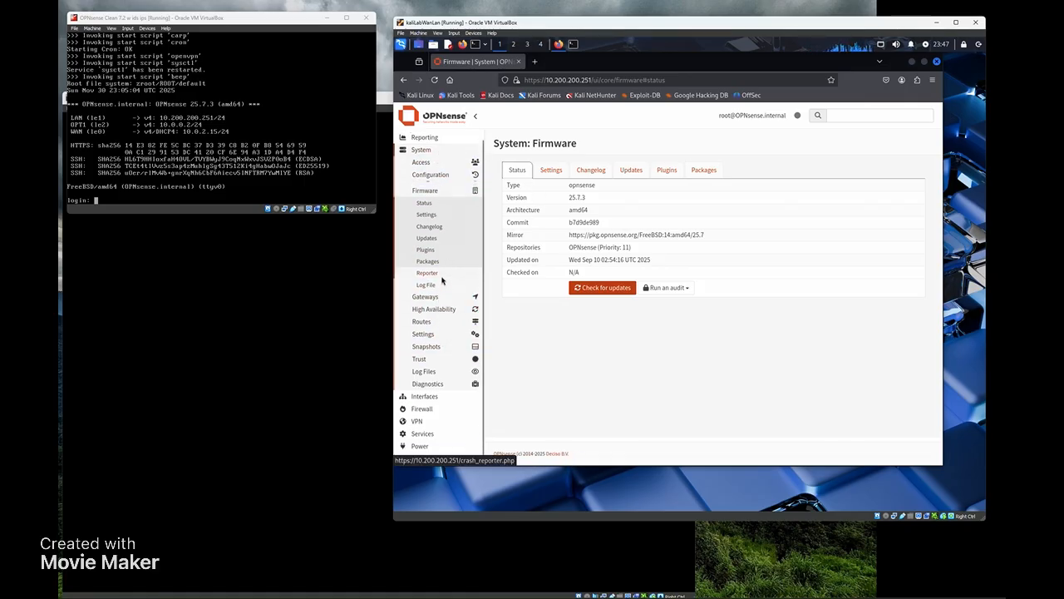
click(422, 427)
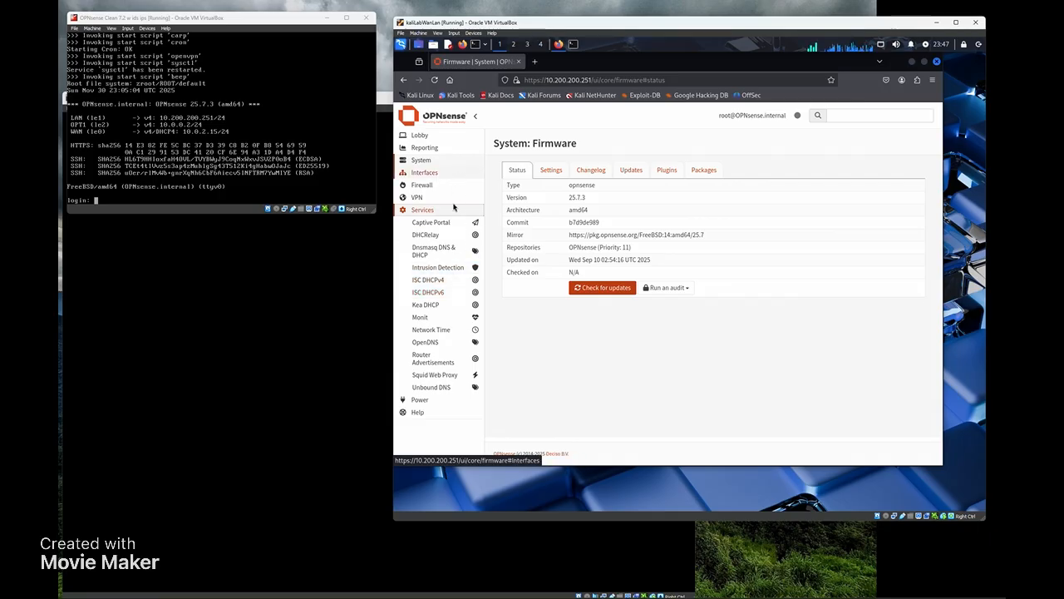
- Open Intrusion Detection Administration in advanced mode and view rule sid 100231 from custommap.rules
click(438, 267)
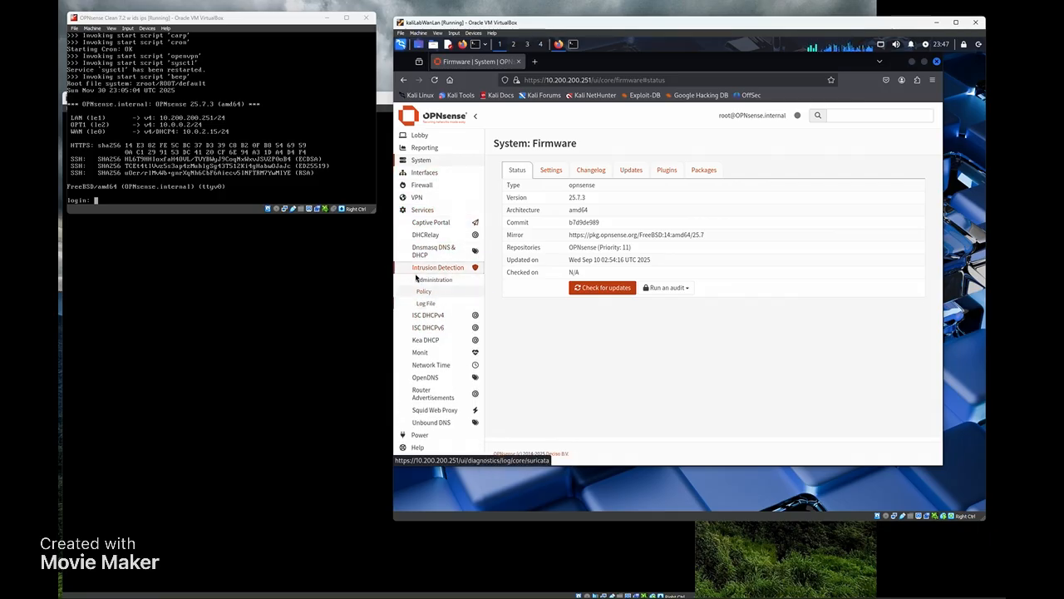
click(436, 283)
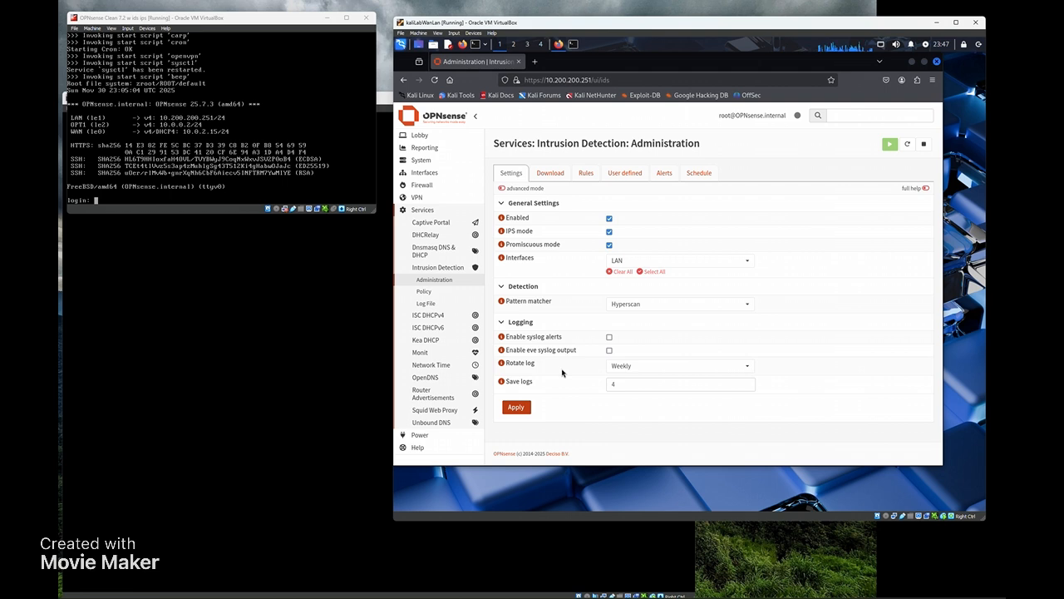
click(503, 189)
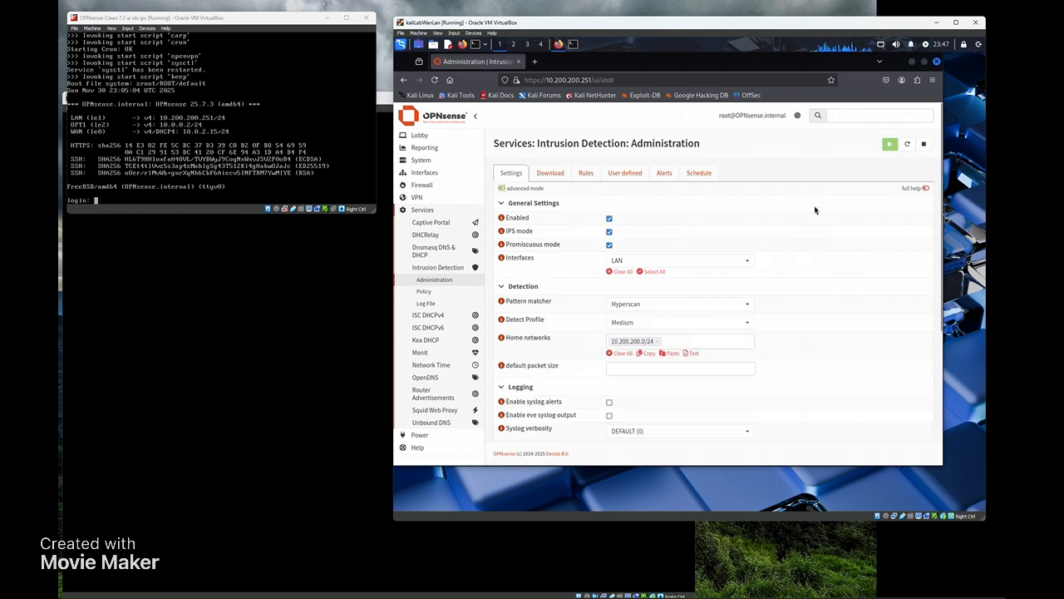
scroll(756, 203, down, 2)
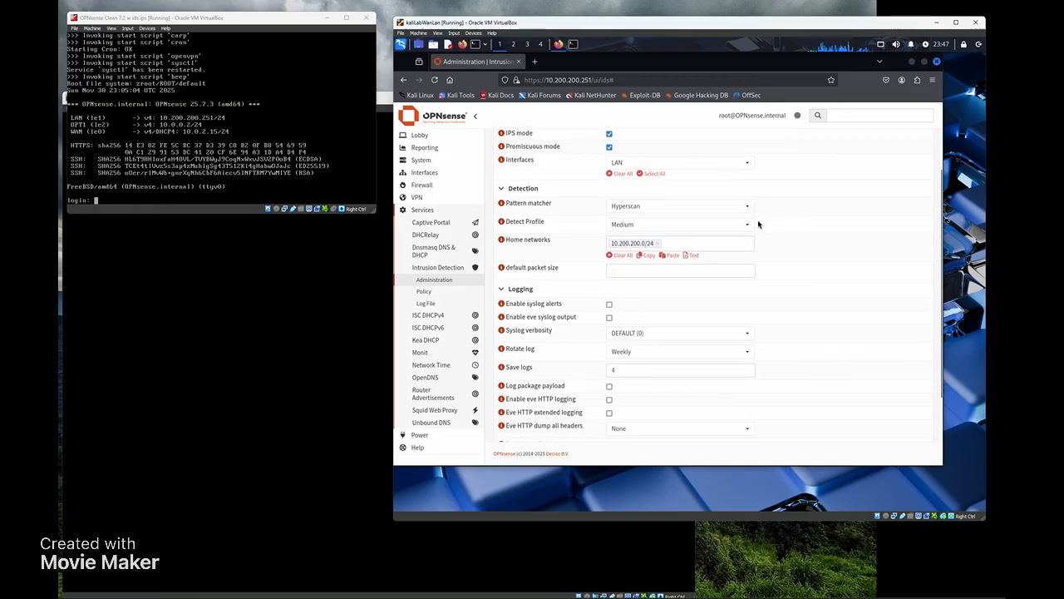
scroll(764, 243, up, 2)
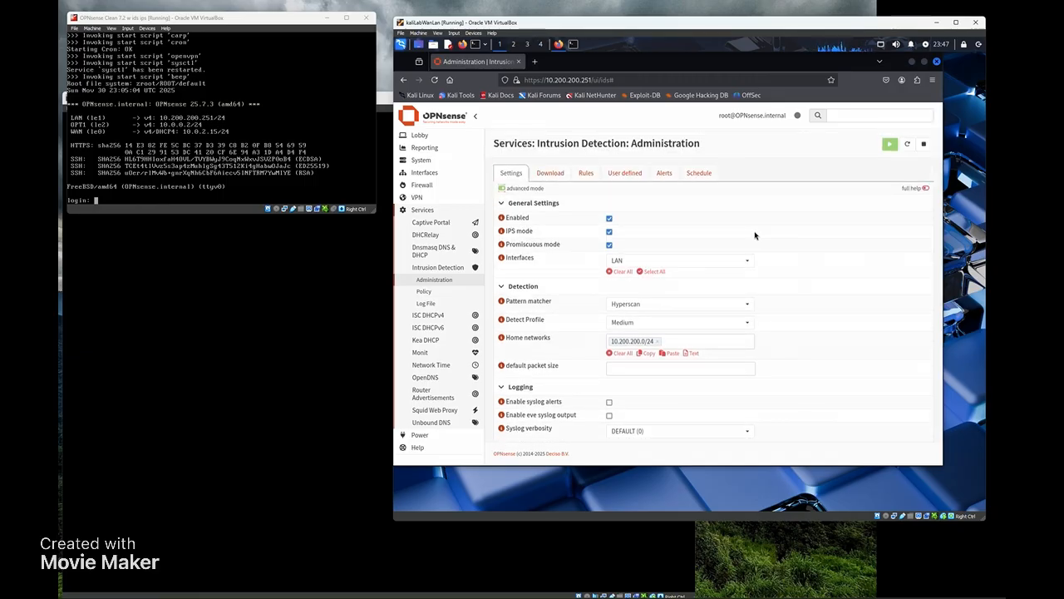
click(586, 172)
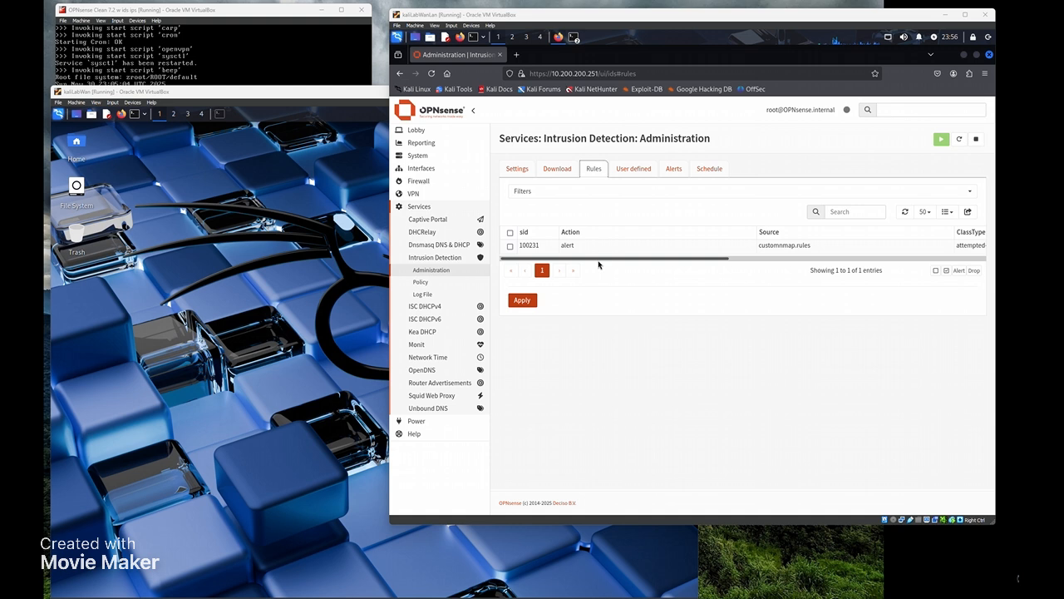
- Read the NMAP SYNSTEALTH rule's ClassType, Message and Info columns, then view the empty Alerts tab
drag(599, 261, 791, 270)
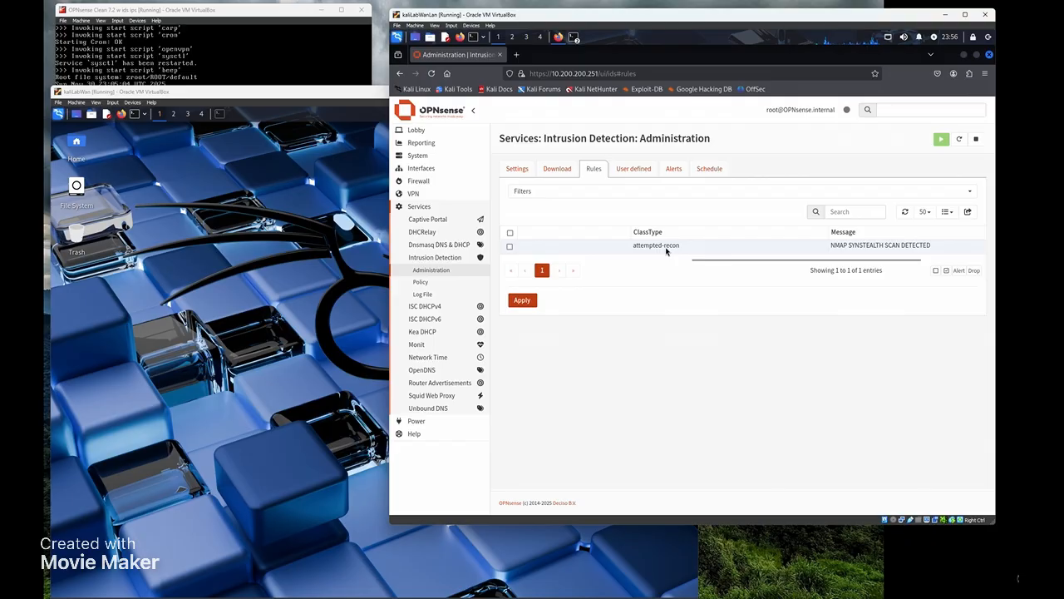
drag(705, 261, 794, 266)
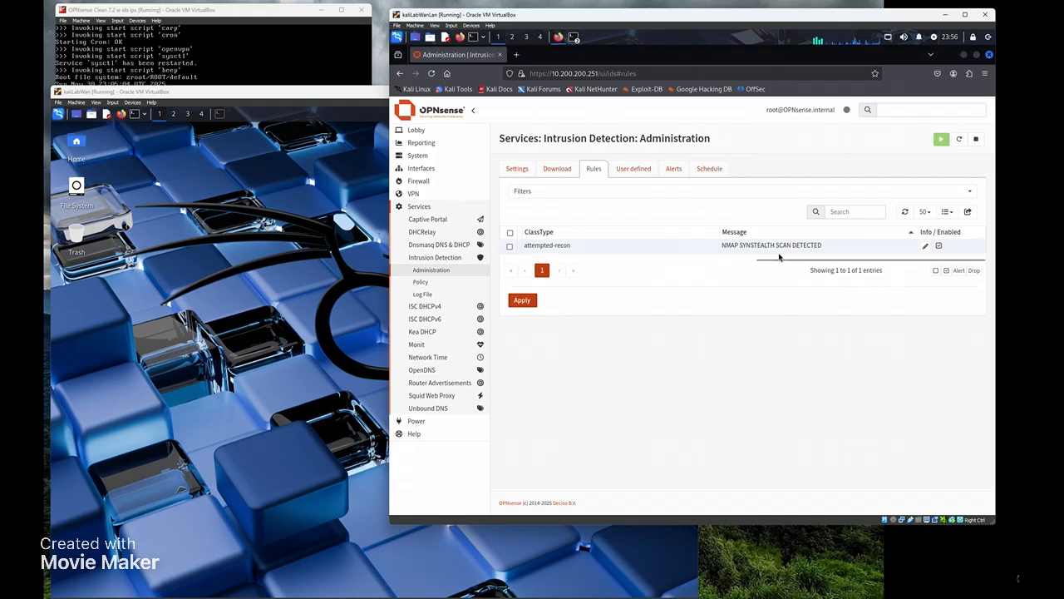
drag(788, 259, 482, 268)
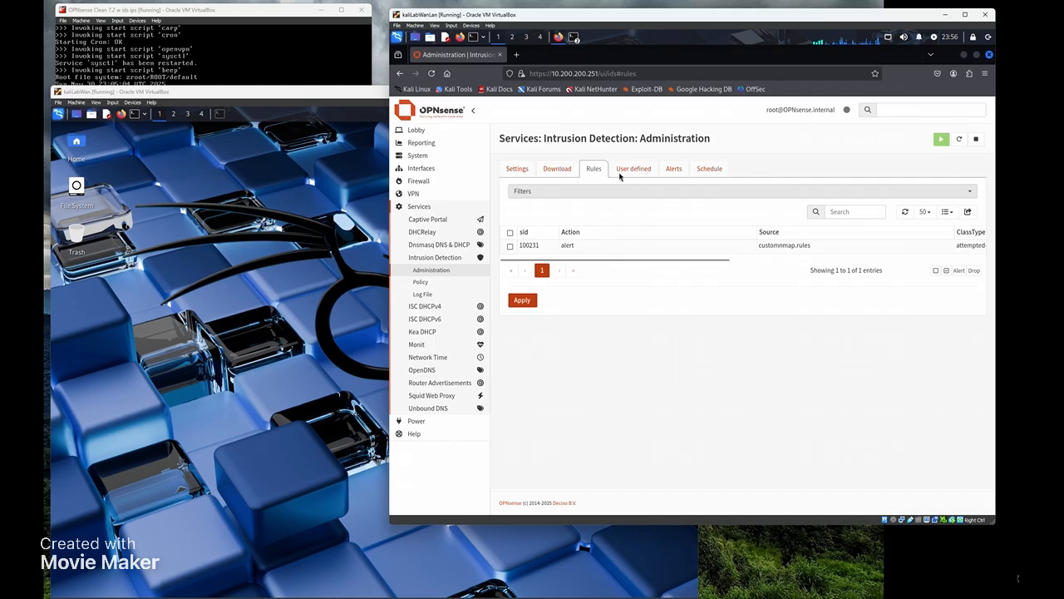
click(673, 170)
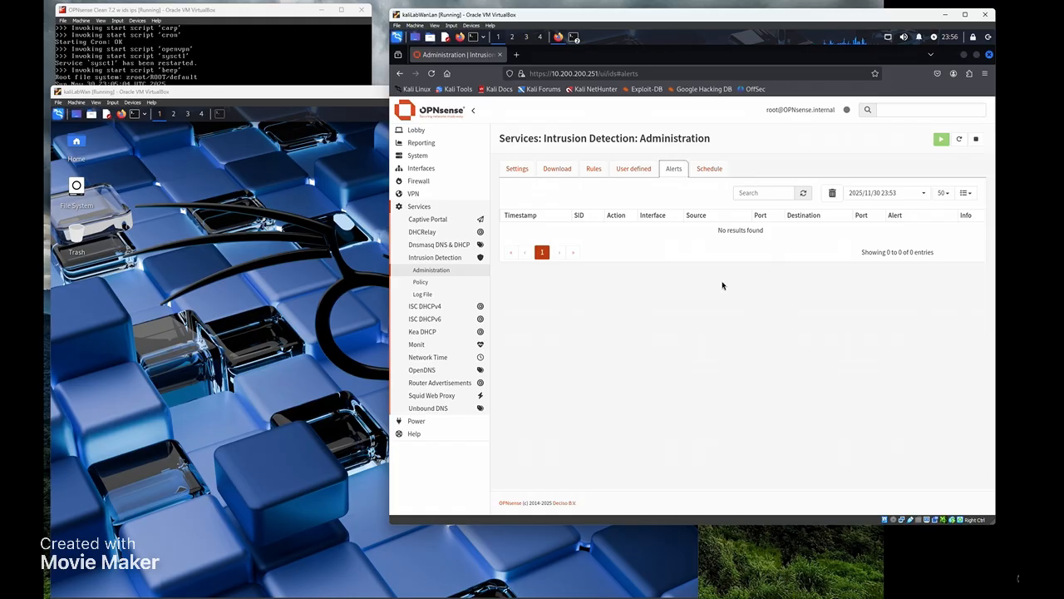
- Bring the nmap results terminal forward and close the http server terminal
click(573, 37)
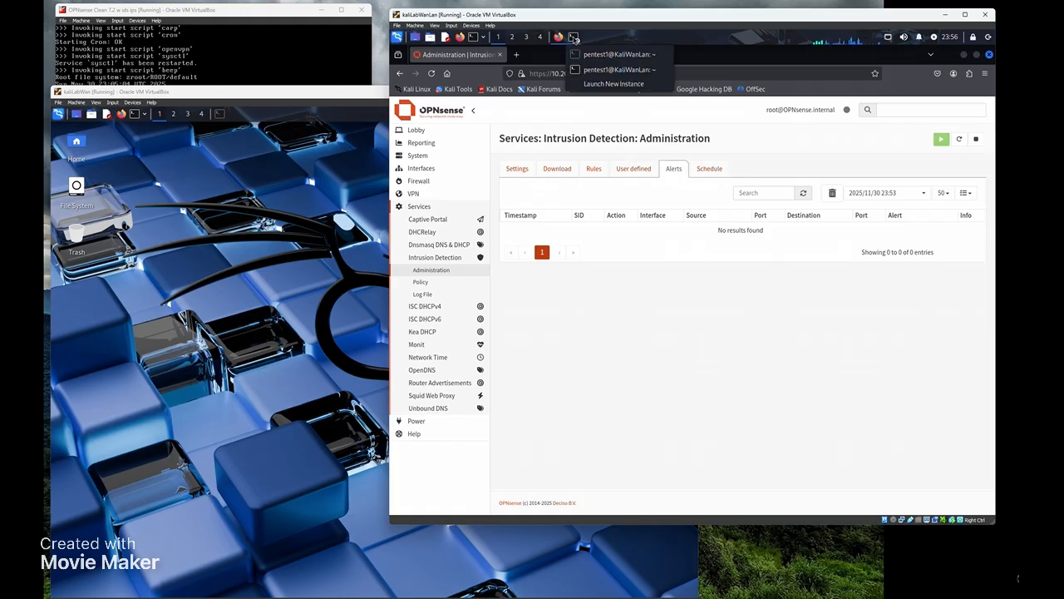
click(594, 55)
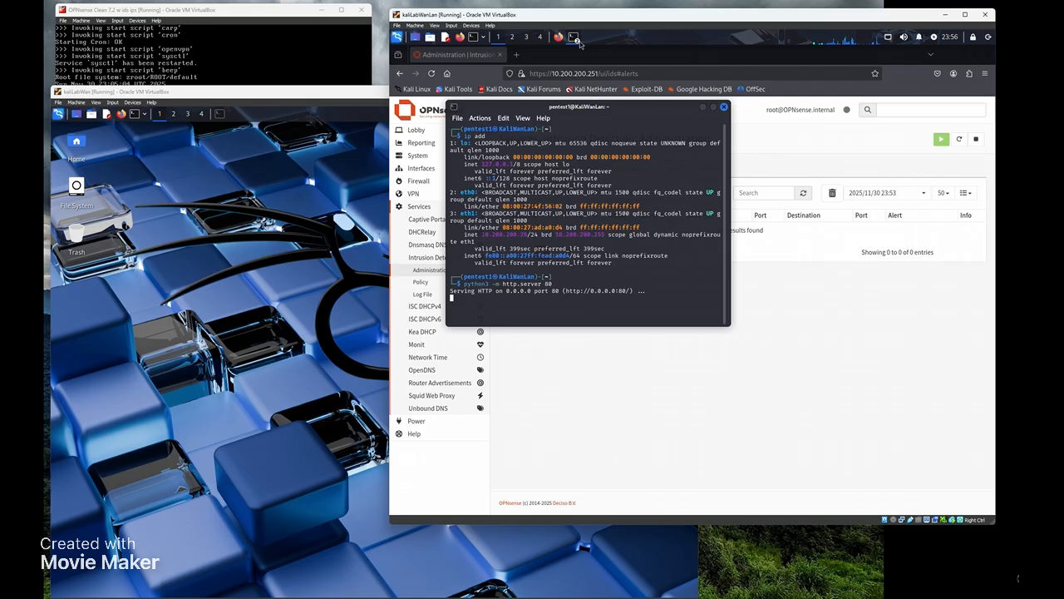
click(578, 40)
click(582, 73)
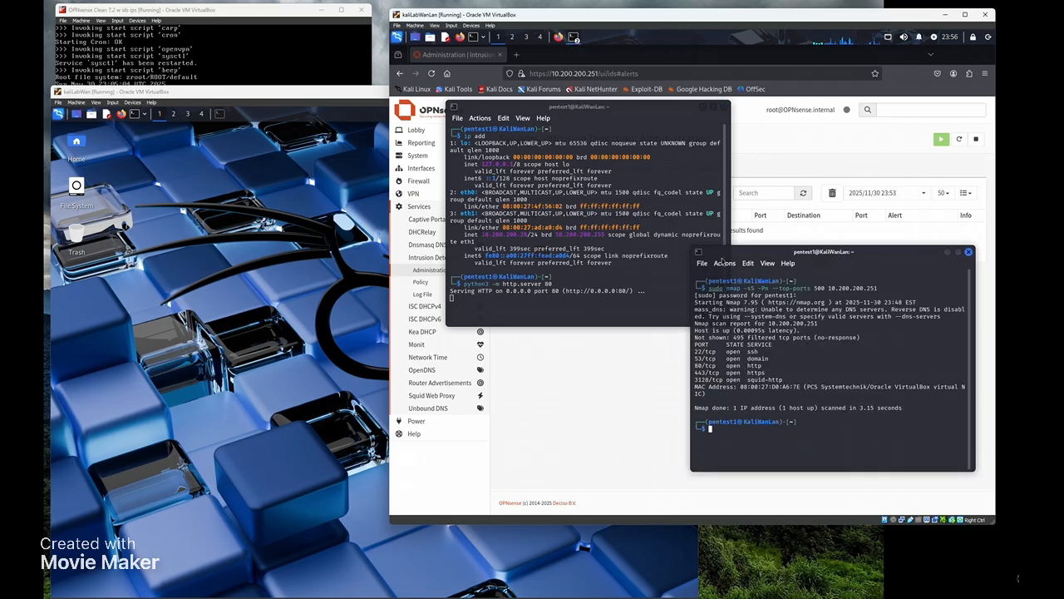
click(703, 106)
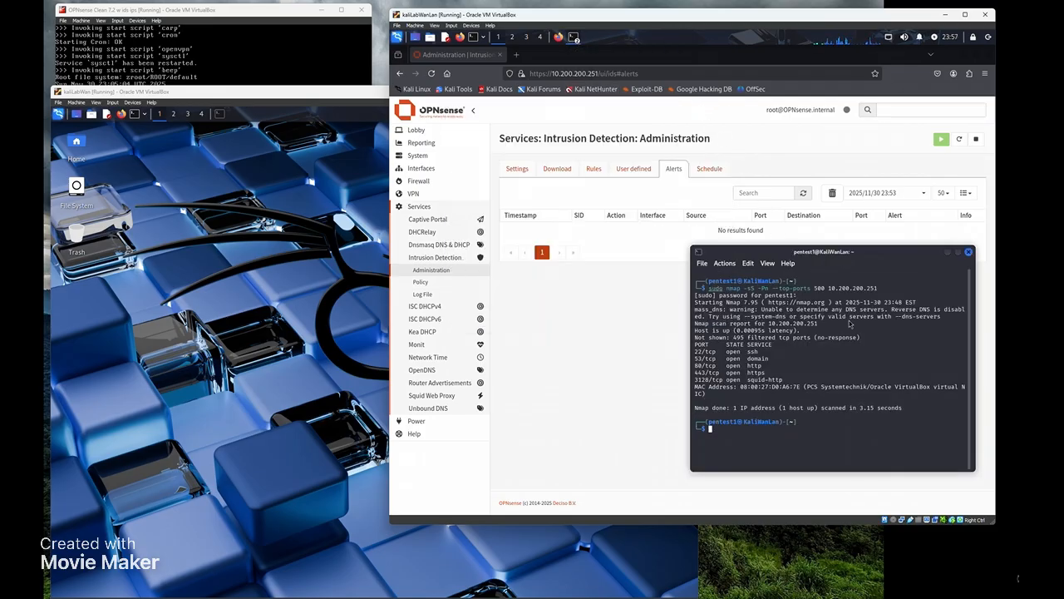
- Clear the terminal and rerun sudo nmap -sS -Pn --top-ports 500 10.200.200.251
text(clear)
key(Return)
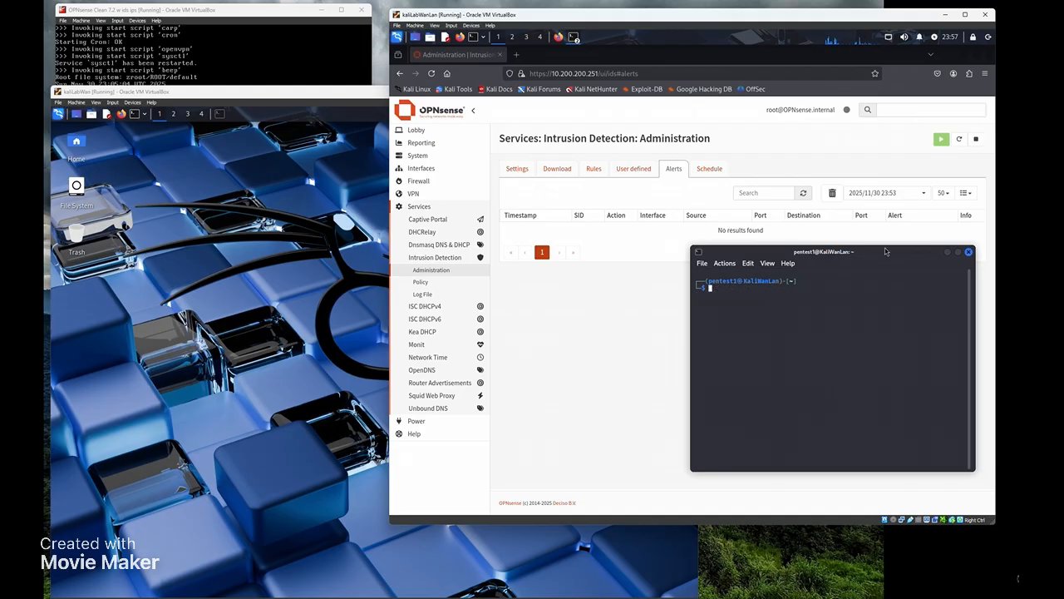
drag(881, 249, 883, 291)
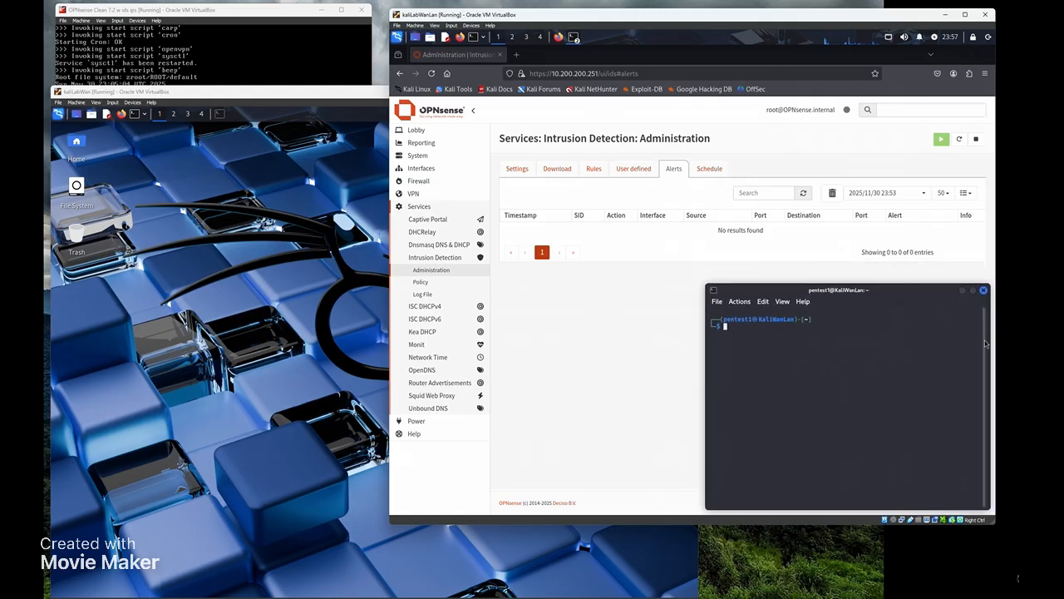
key(Up)
key(Up)
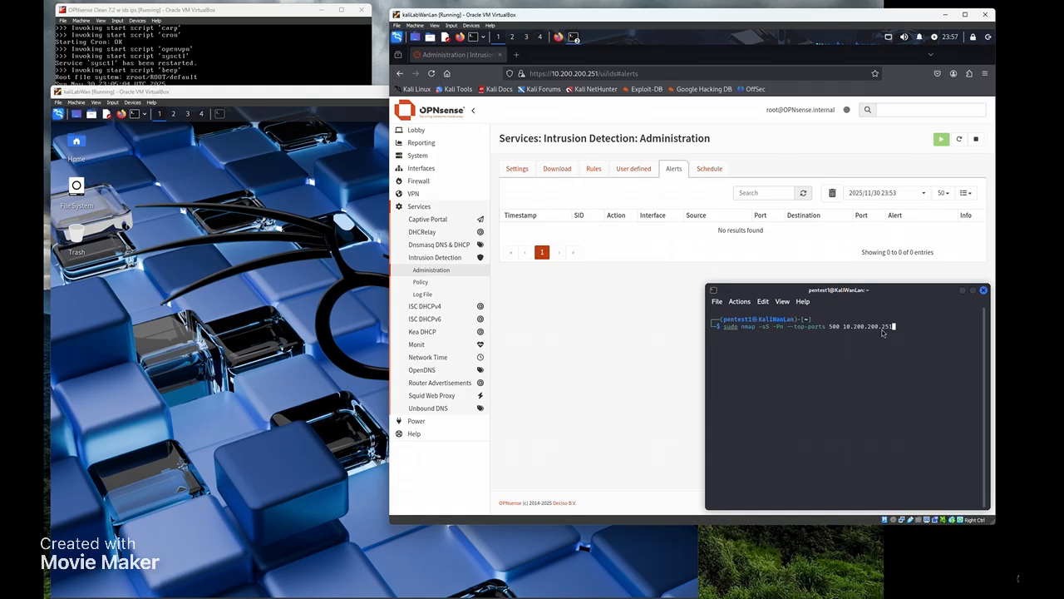
key(Return)
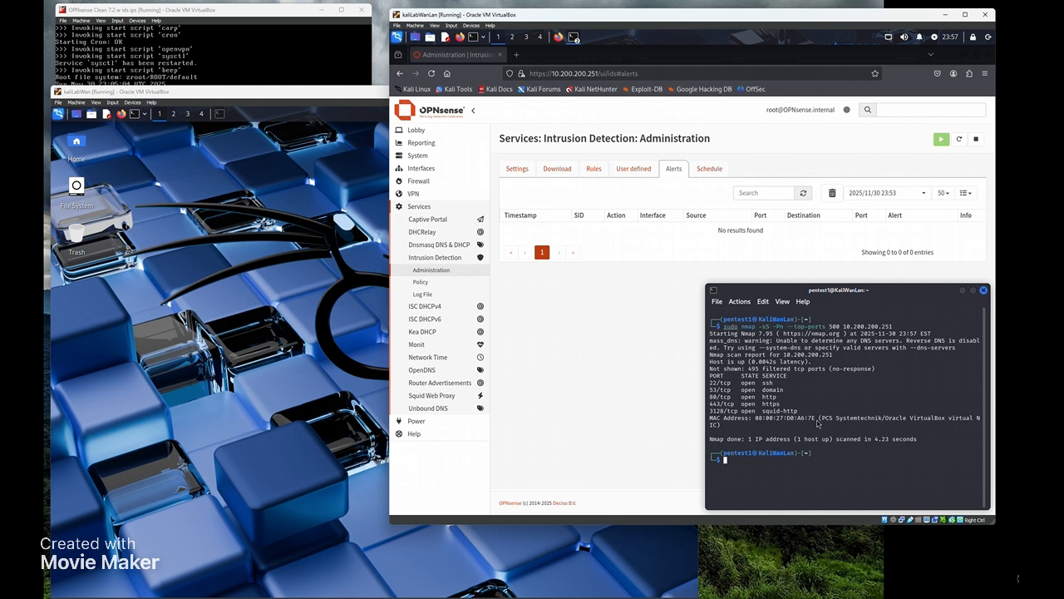
- Refresh the Alerts tab to list 51 NMAP SYNSTEALTH SCAN alerts (sid 100231) from 10.200.200.26
click(645, 333)
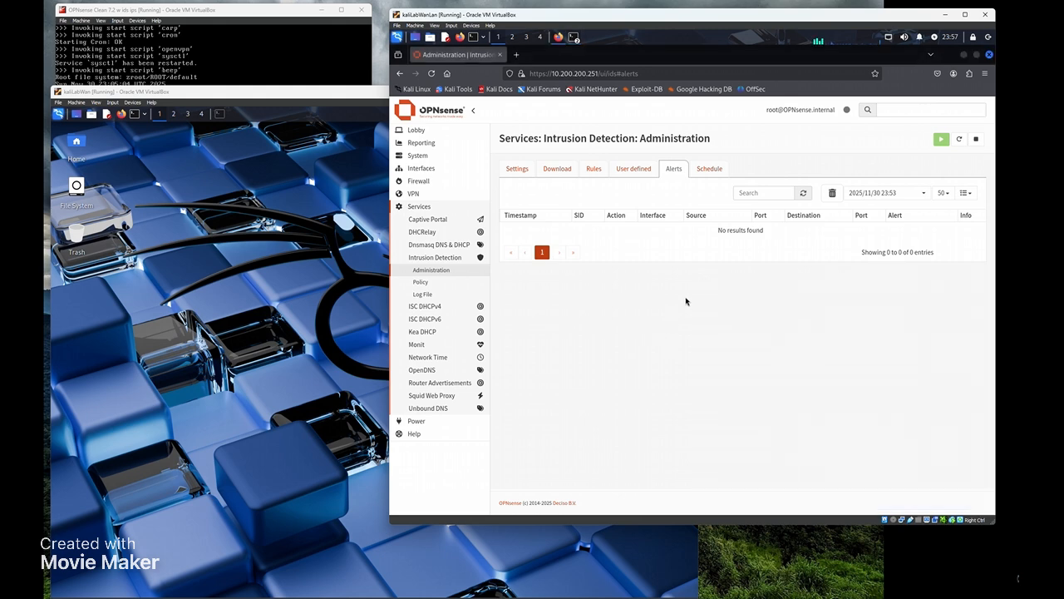
click(807, 193)
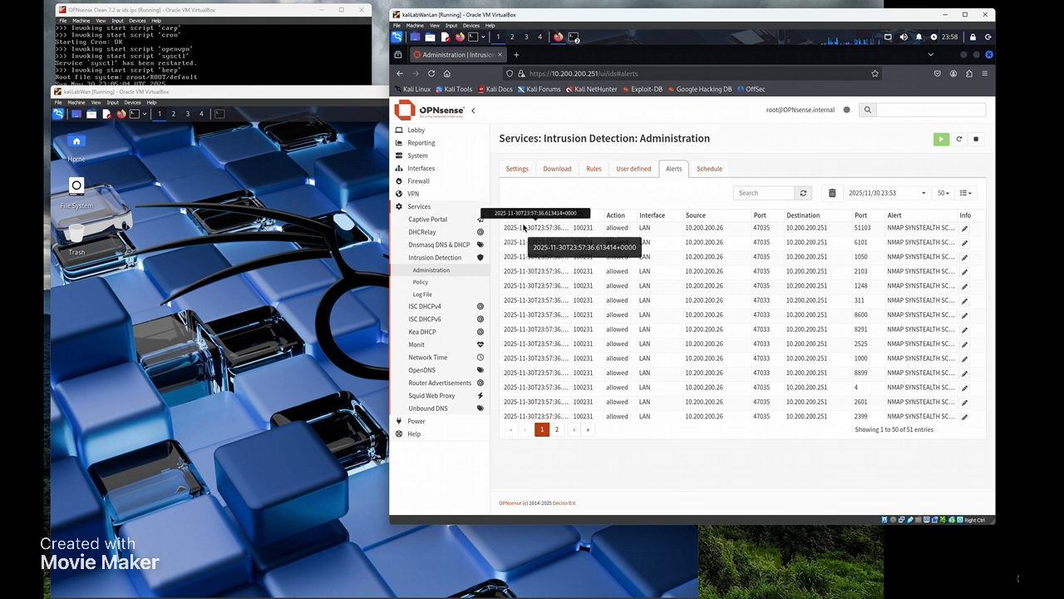
click(592, 169)
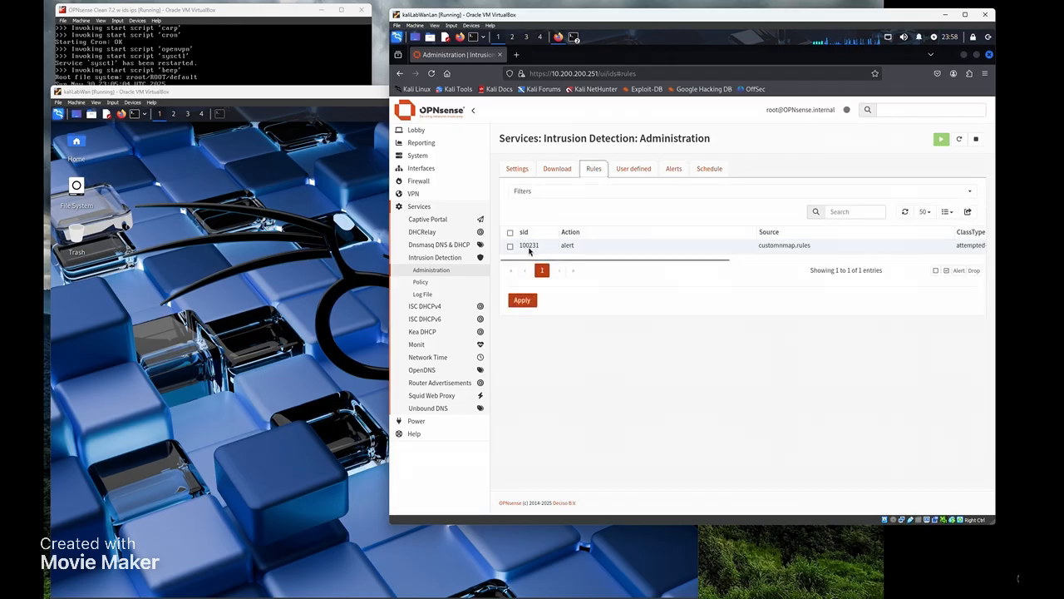
click(673, 169)
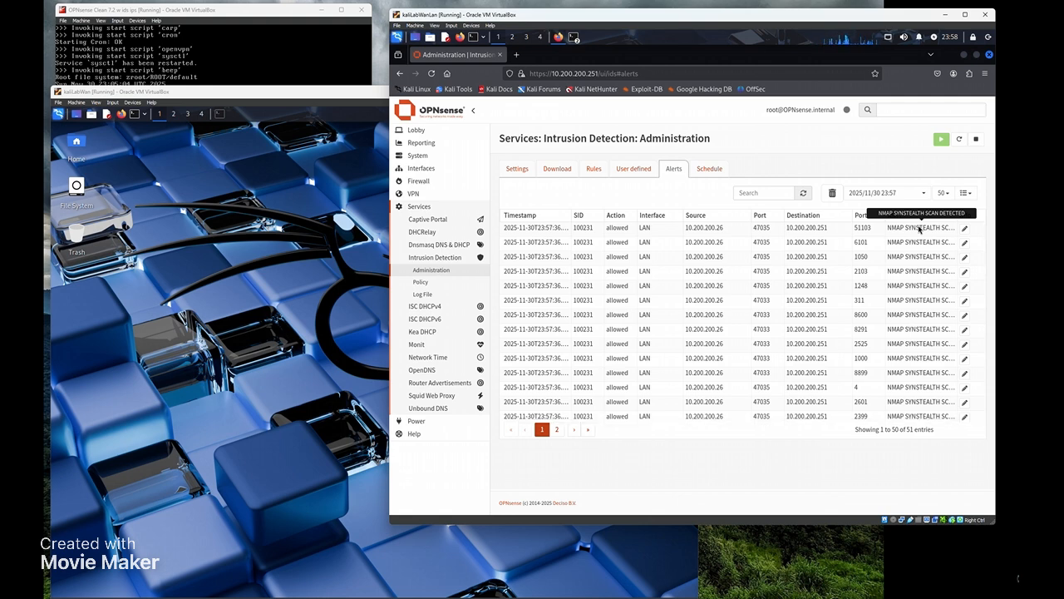
click(593, 168)
drag(668, 259, 887, 271)
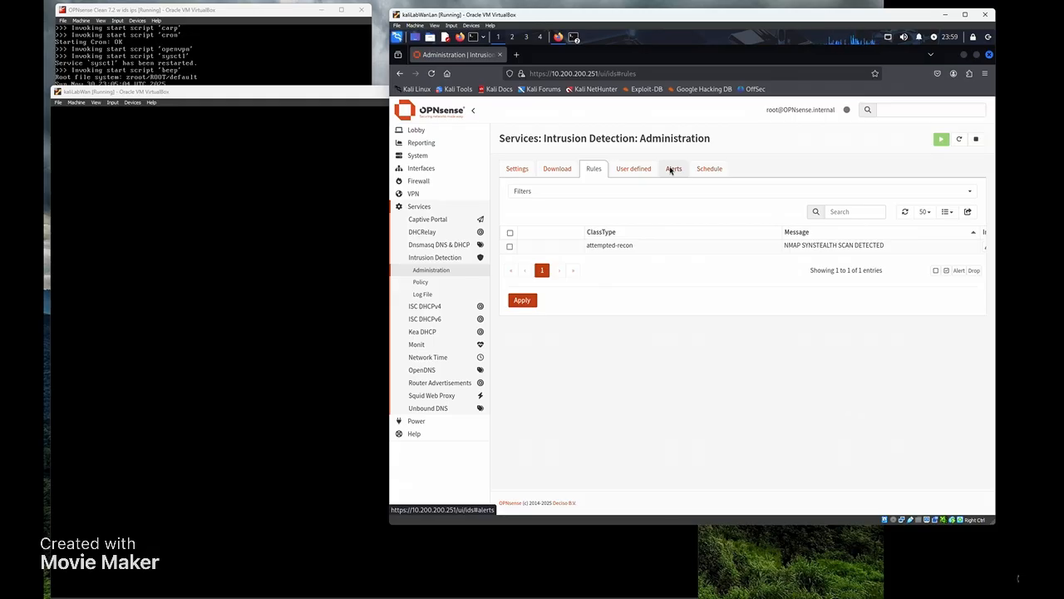
click(672, 170)
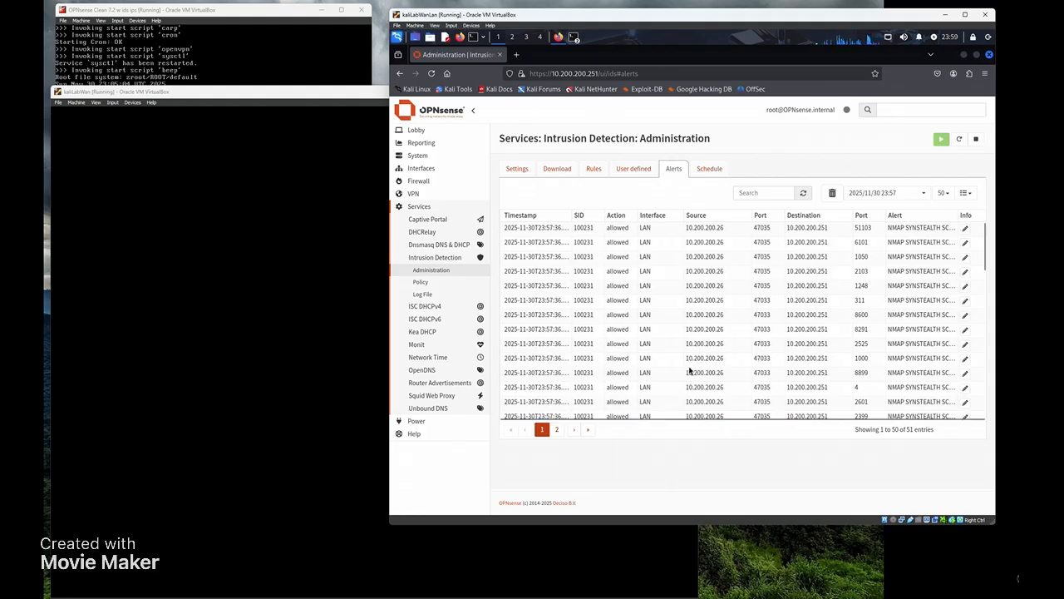
- Unlock the kaliLabWan VM session with the account password, then return to OPNsense
click(268, 98)
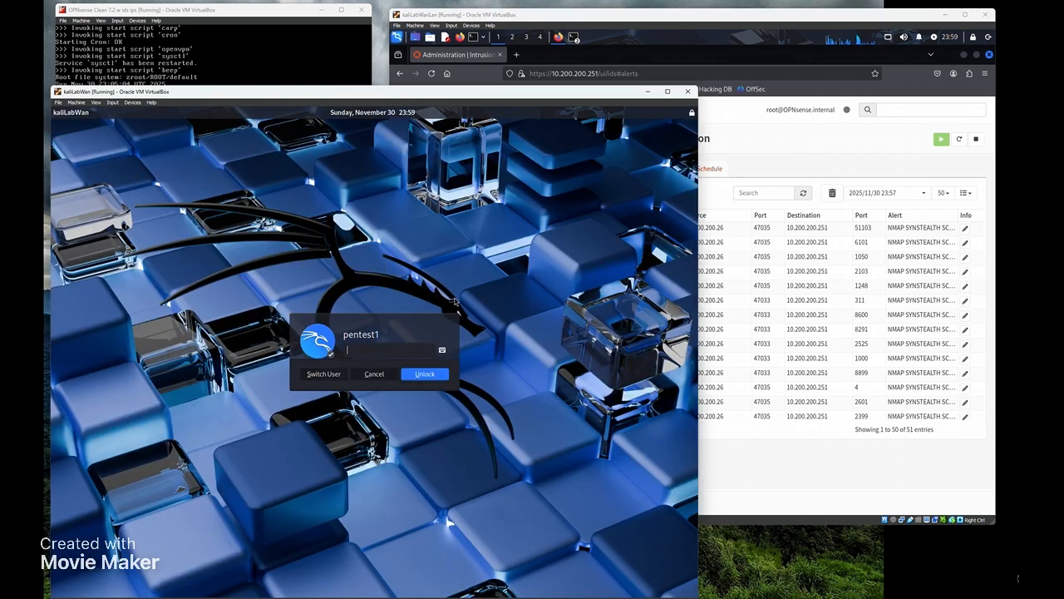
text(•••••••••)
key(Return)
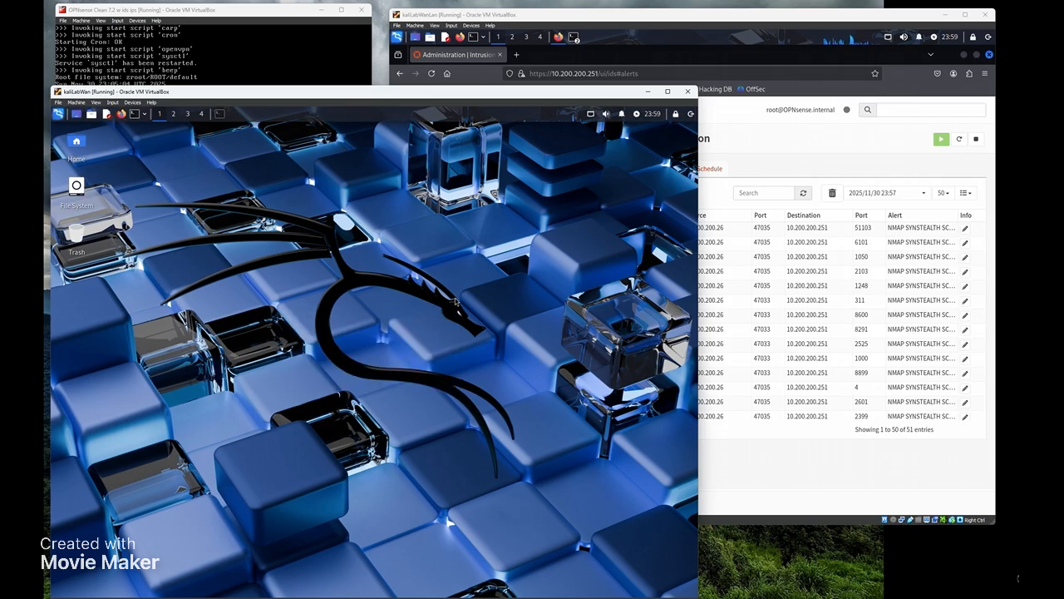
click(802, 146)
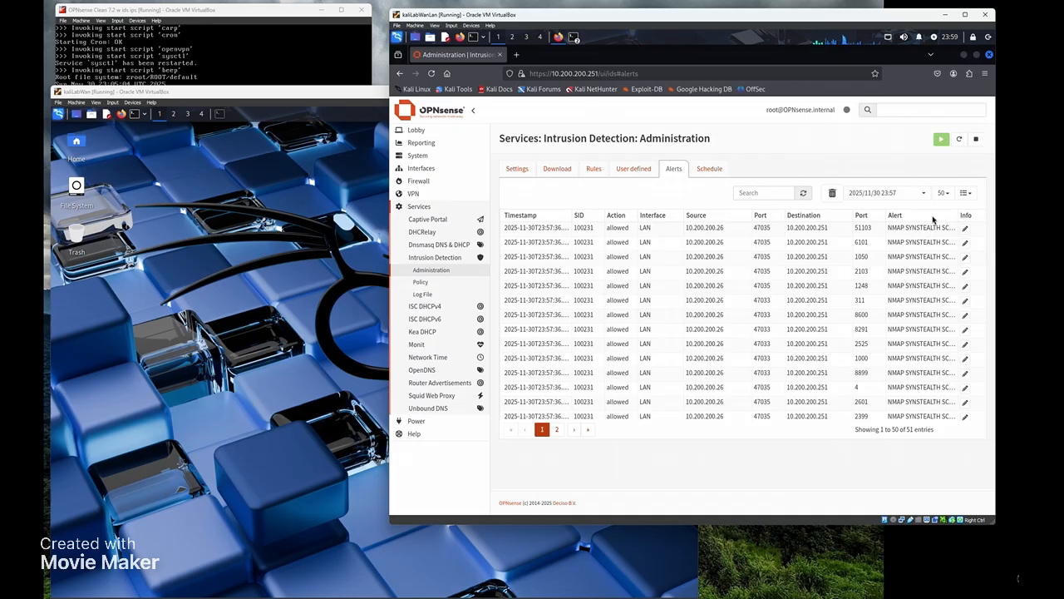
- Delete the alert log, then run sudo nmap -sS -Pn --top-ports 500 10.200.200.251 from kaliLabWan
click(834, 193)
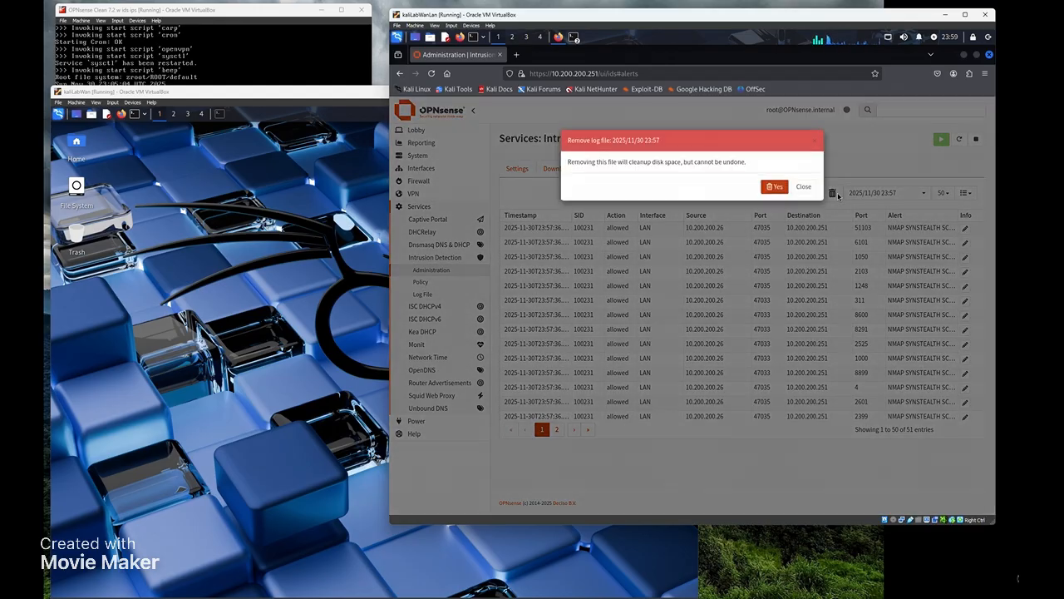
click(781, 196)
click(249, 279)
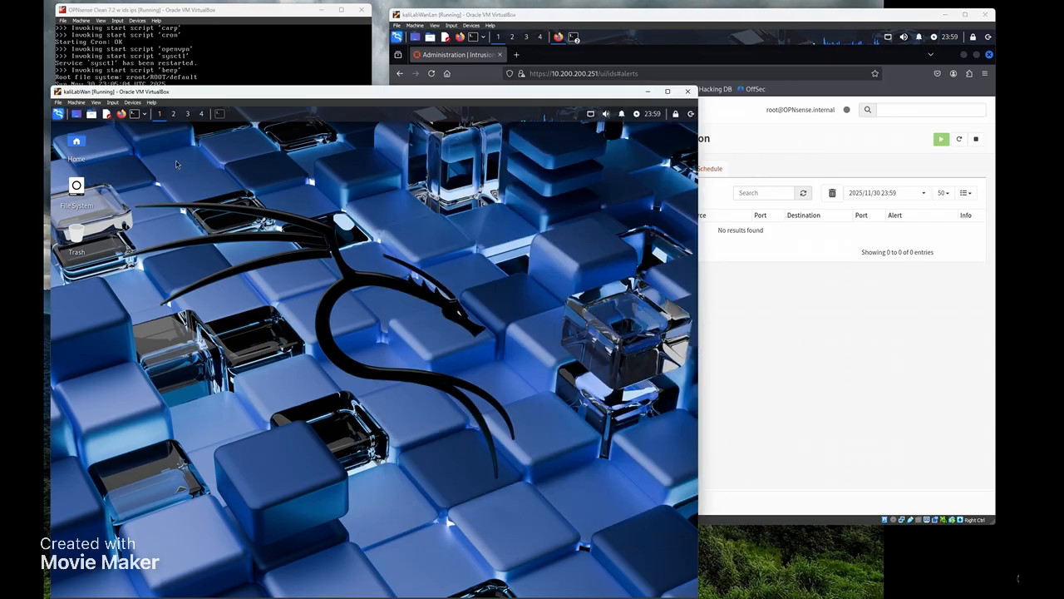
click(135, 114)
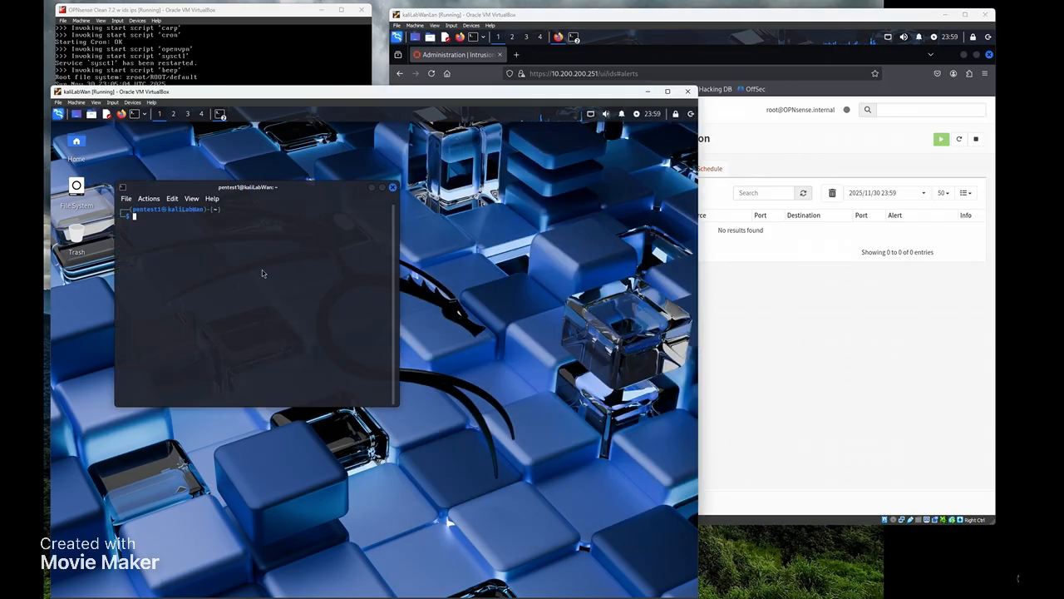
text(sudo nmap -sS -Pn --top-ports 500 10.200.200.251)
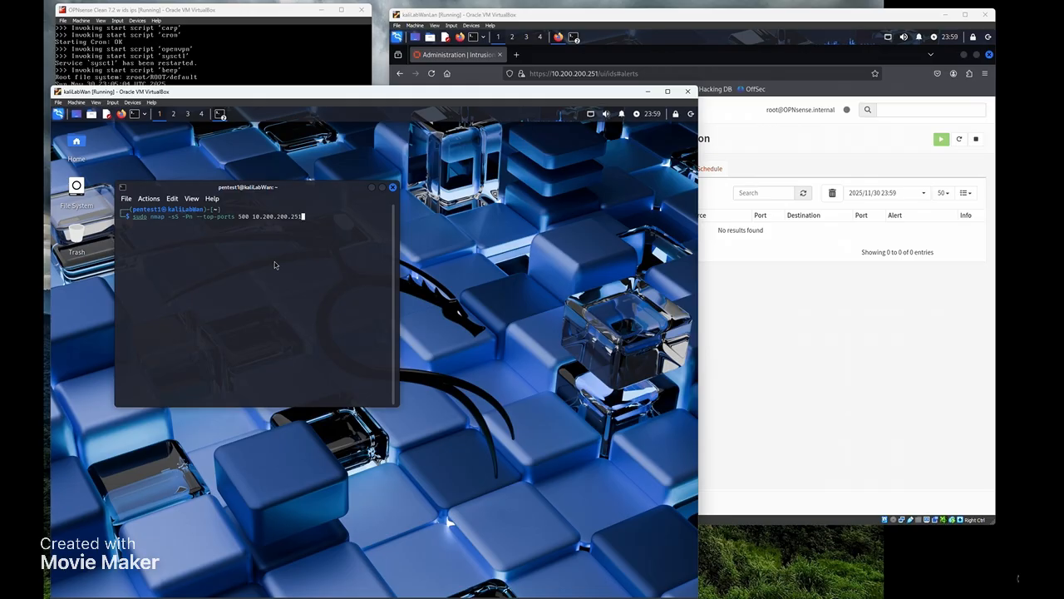
key(Return)
key(Return)
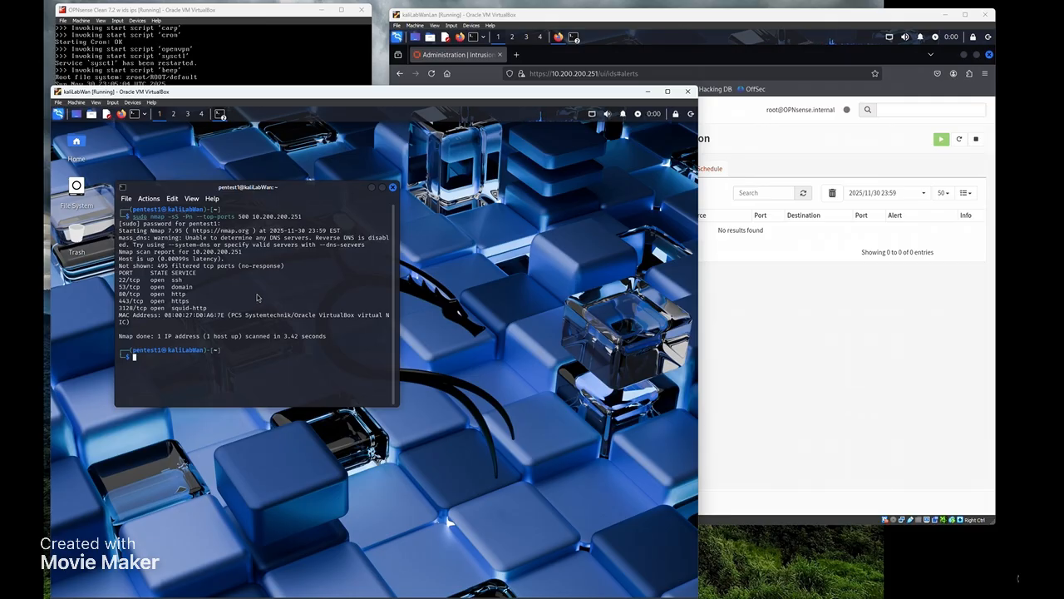
- Refresh the alerts and scroll through the 51 new NMAP SYNSTEALTH SCAN hits from 10.200.200.25
click(812, 307)
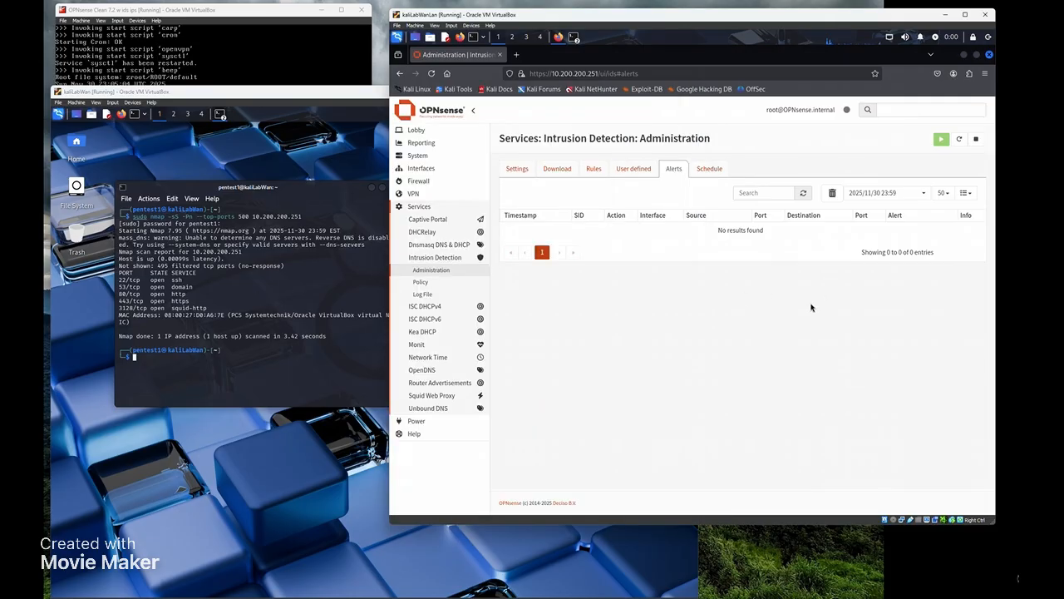
click(803, 192)
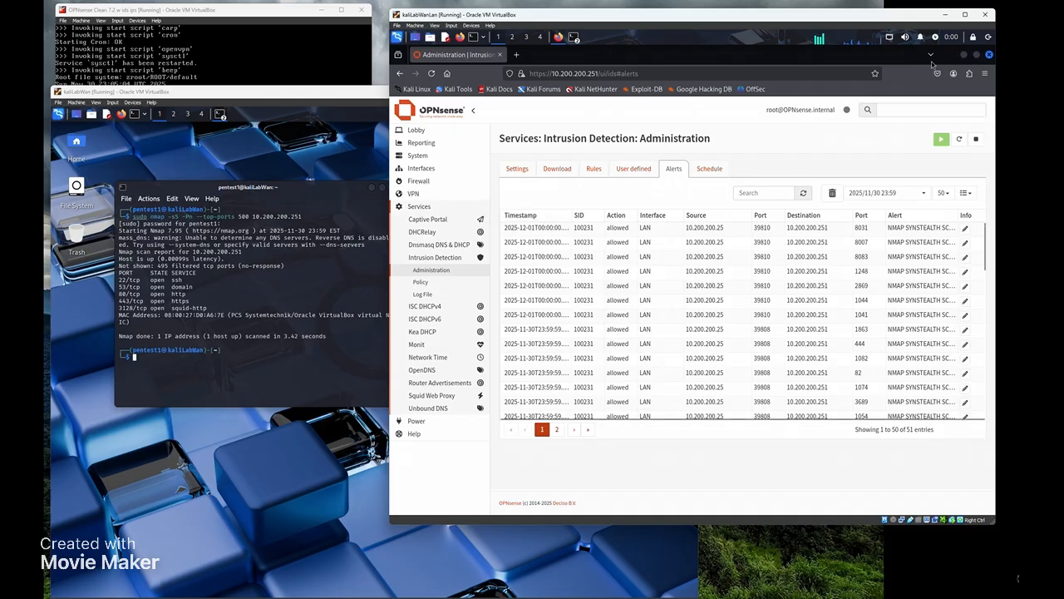
mouse_move(950, 37)
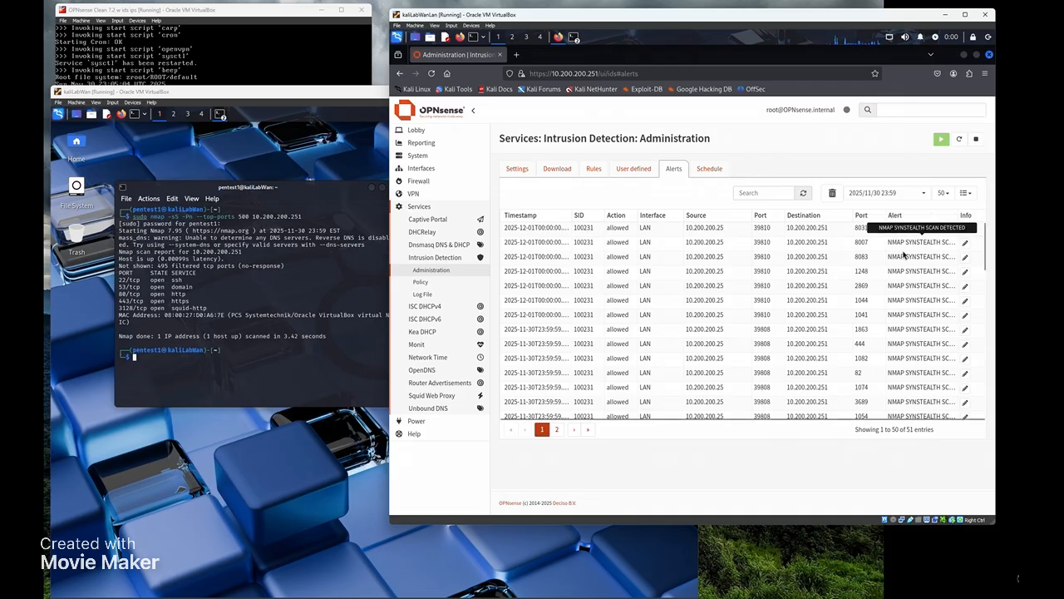
scroll(904, 255, down, 4)
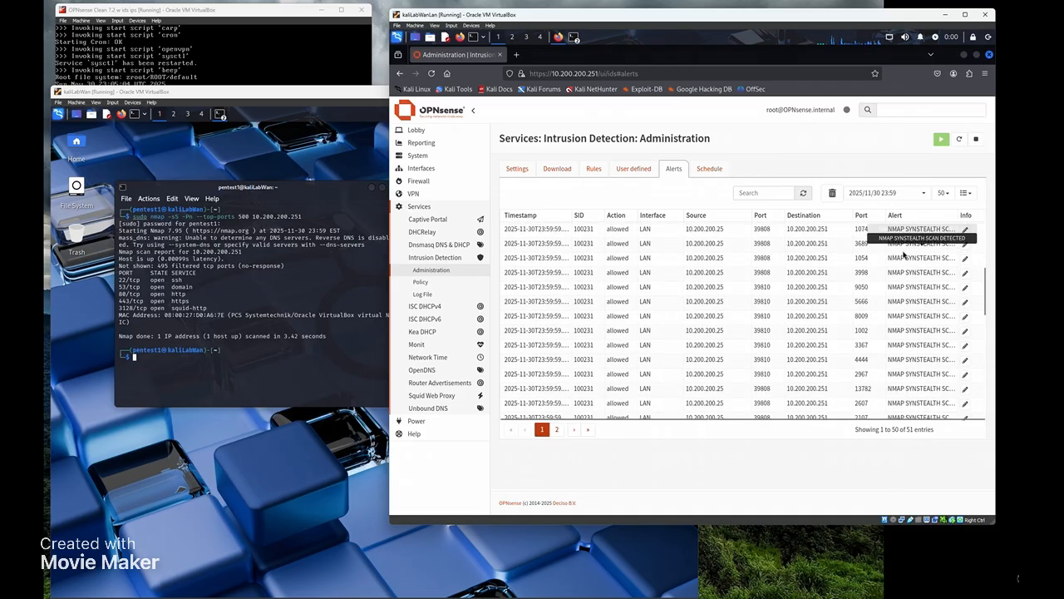
scroll(904, 255, down, 5)
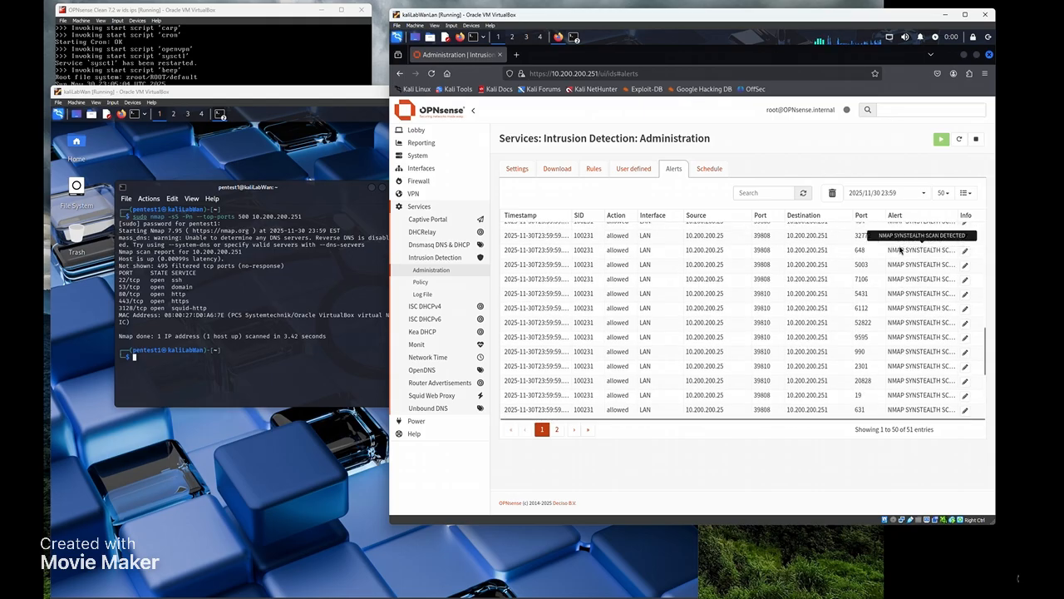
scroll(900, 250, down, 3)
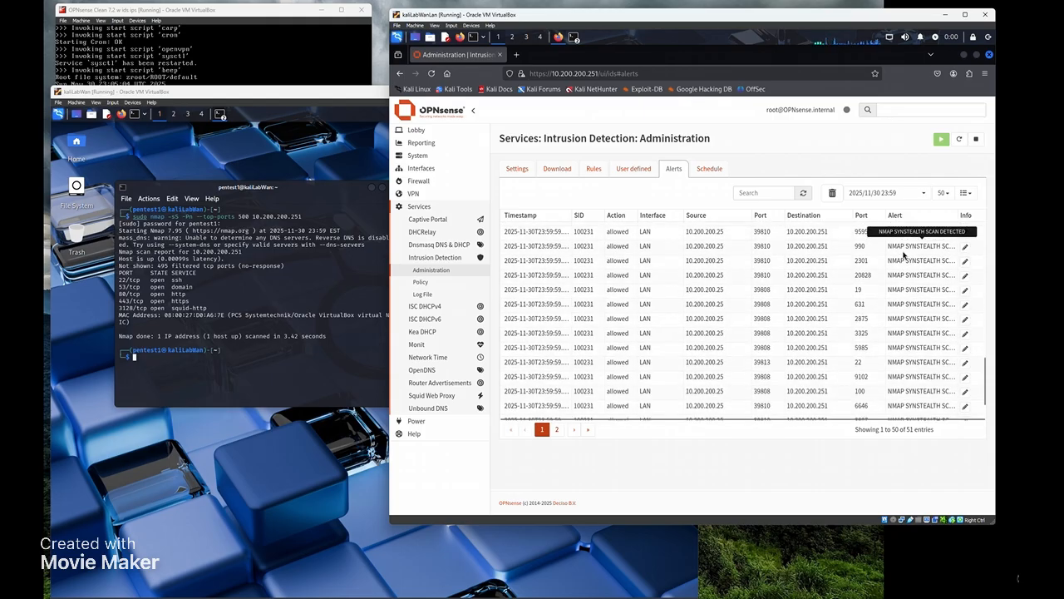
scroll(901, 264, up, 4)
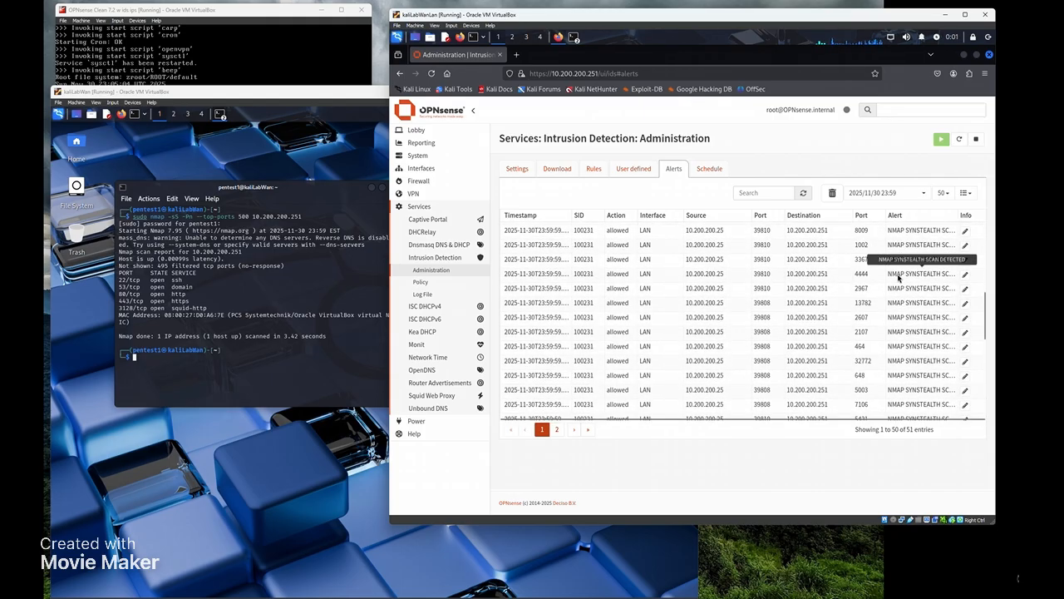
scroll(901, 274, up, 5)
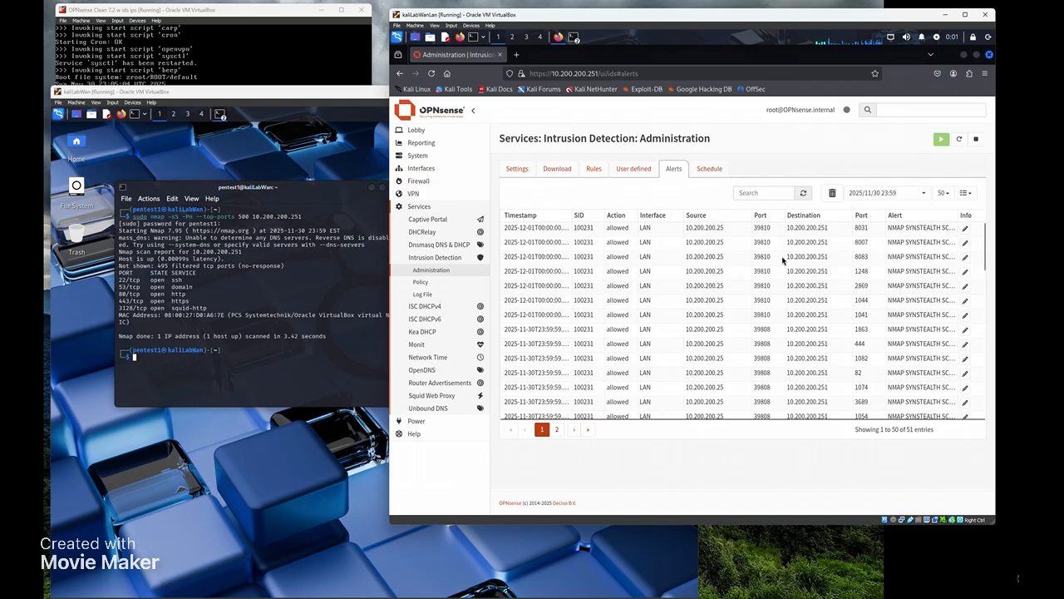